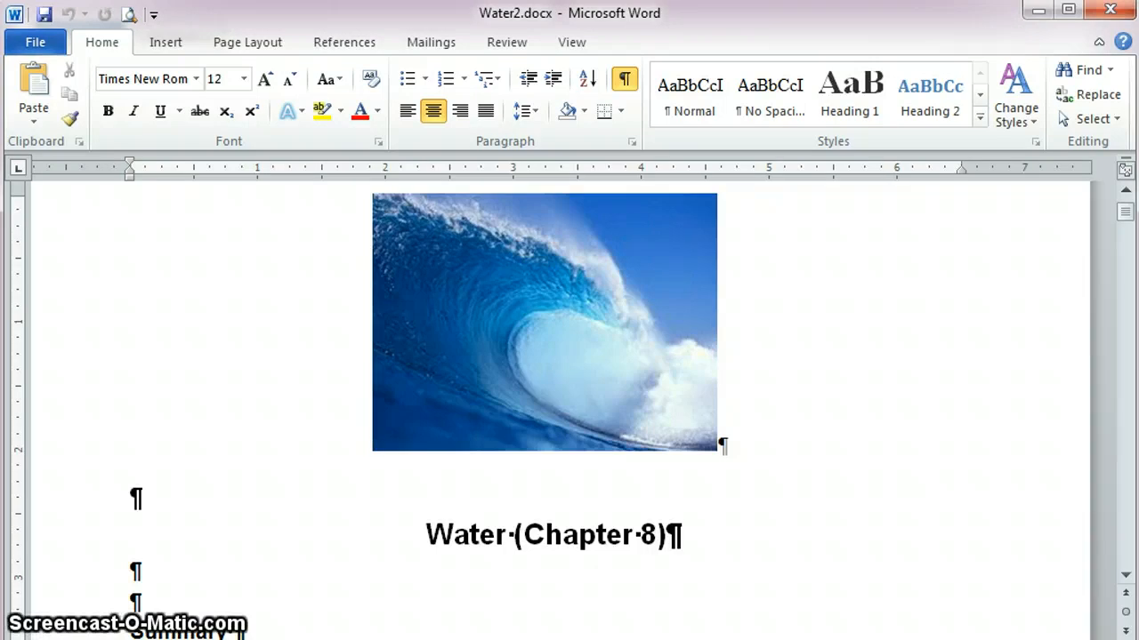
# - Begin saving a copy of the Water2 document in the aaCourse Sample folder of the Documents library
pyautogui.click(44, 41)
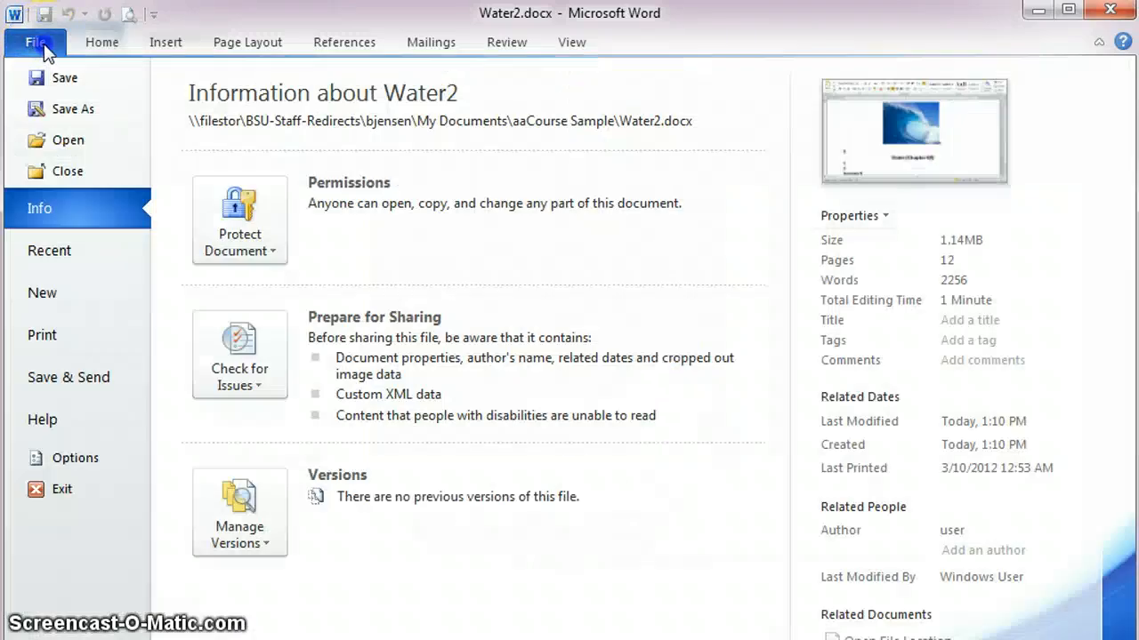
pyautogui.click(89, 109)
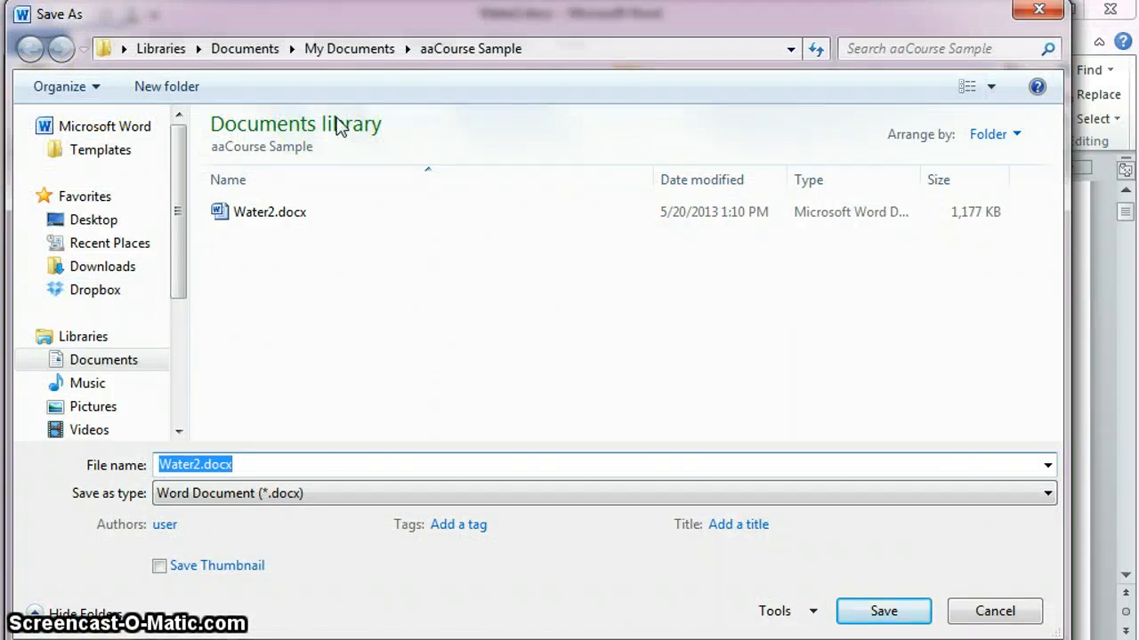
pyautogui.click(317, 117)
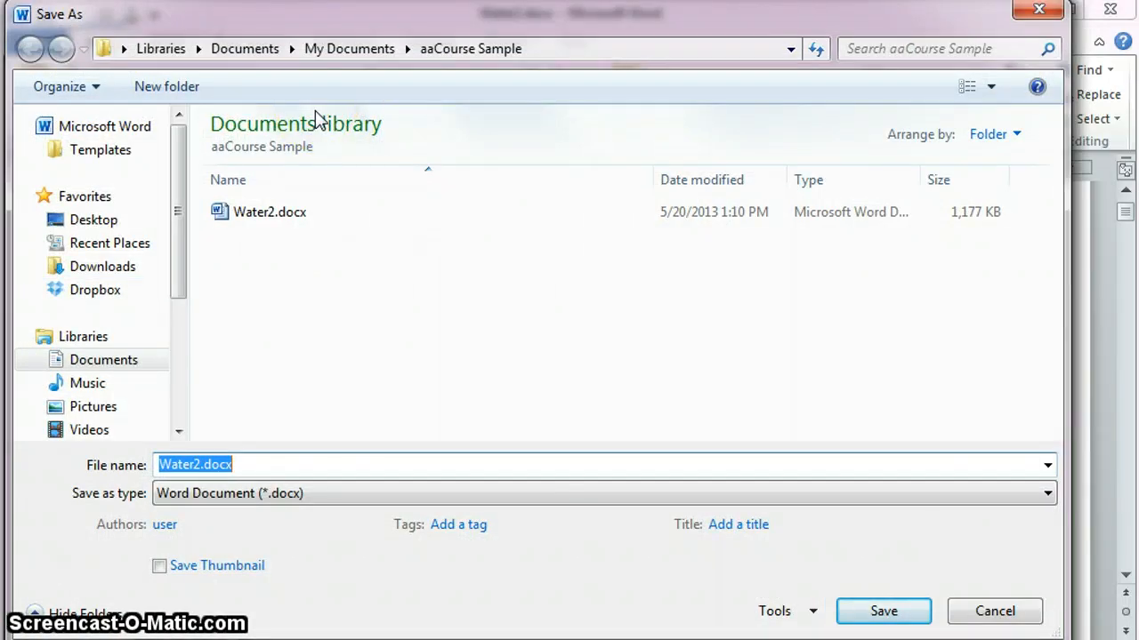
pyautogui.click(55, 361)
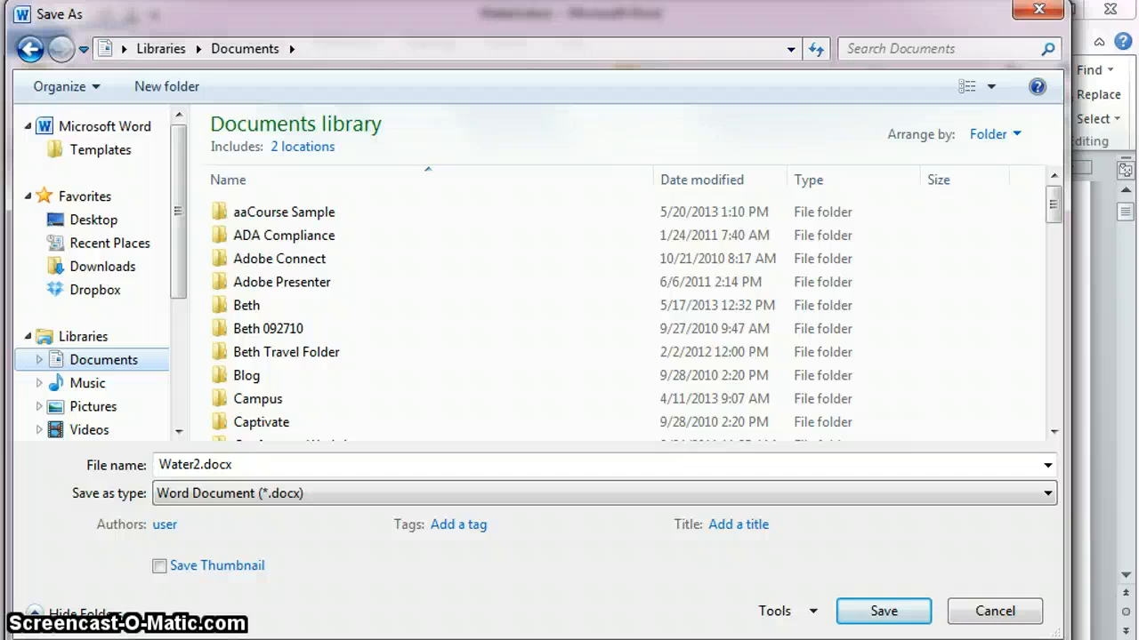
pyautogui.doubleClick(234, 219)
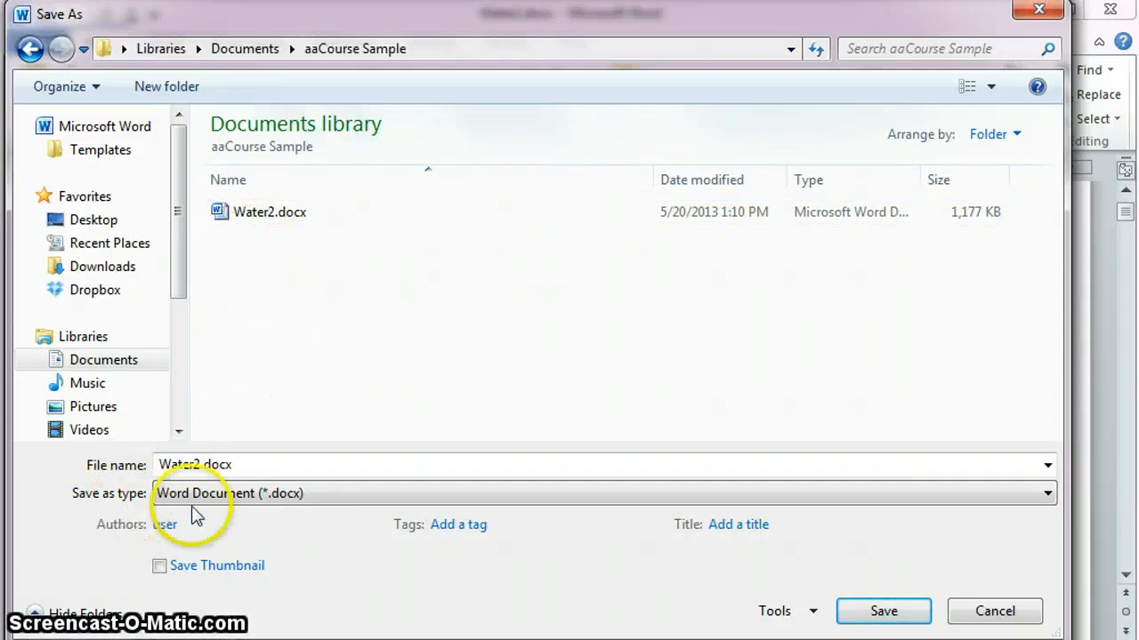
# - Choose Web Page, Filtered (*.htm;*.html) as the file type for the saved copy
pyautogui.click(332, 494)
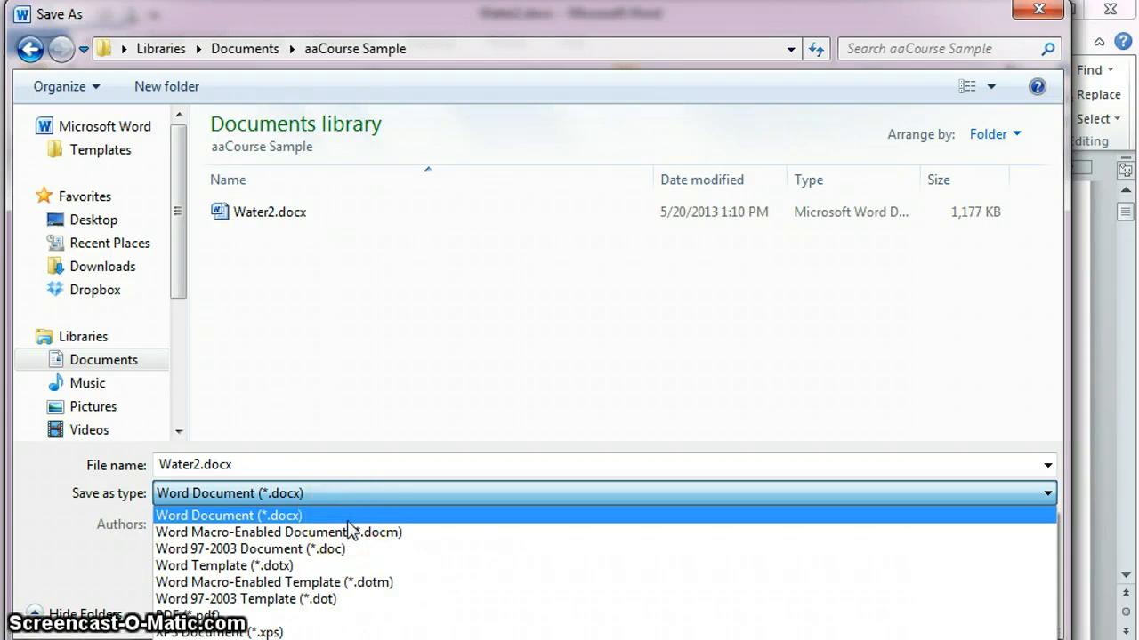
pyautogui.click(369, 23)
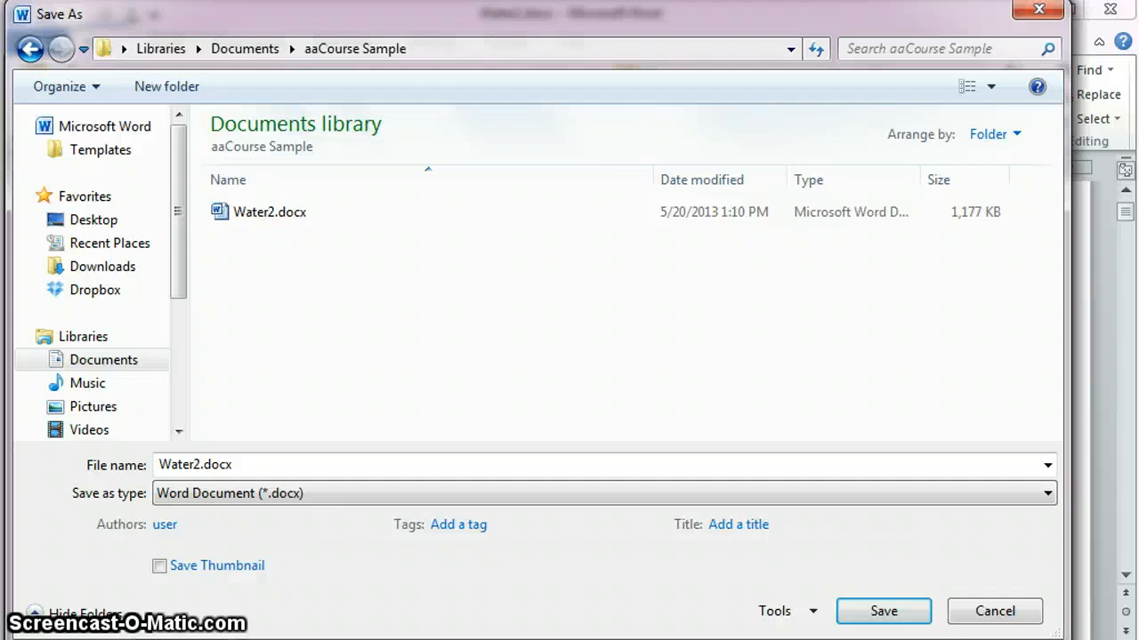
pyautogui.moveTo(371, 22); pyautogui.dragTo(363, 0)
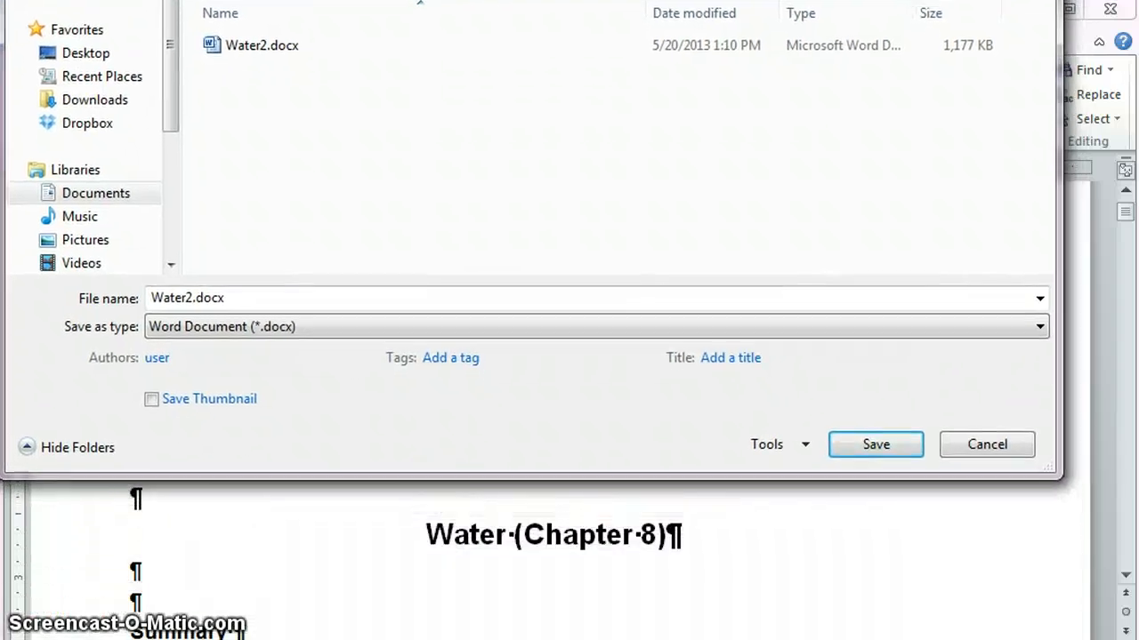
pyautogui.click(559, 325)
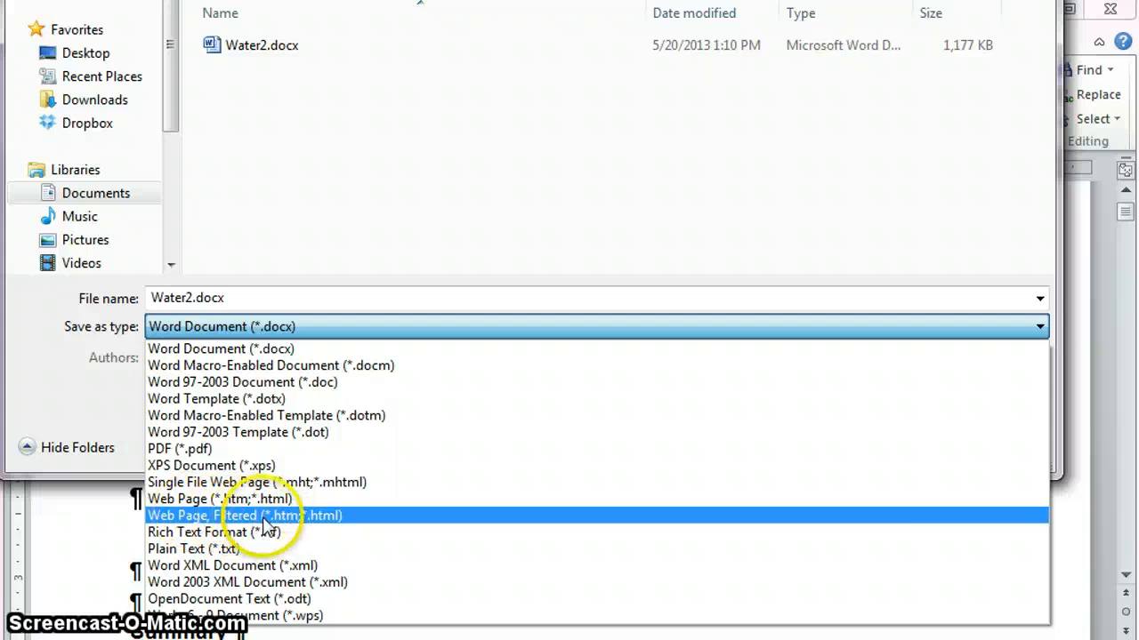
pyautogui.click(341, 518)
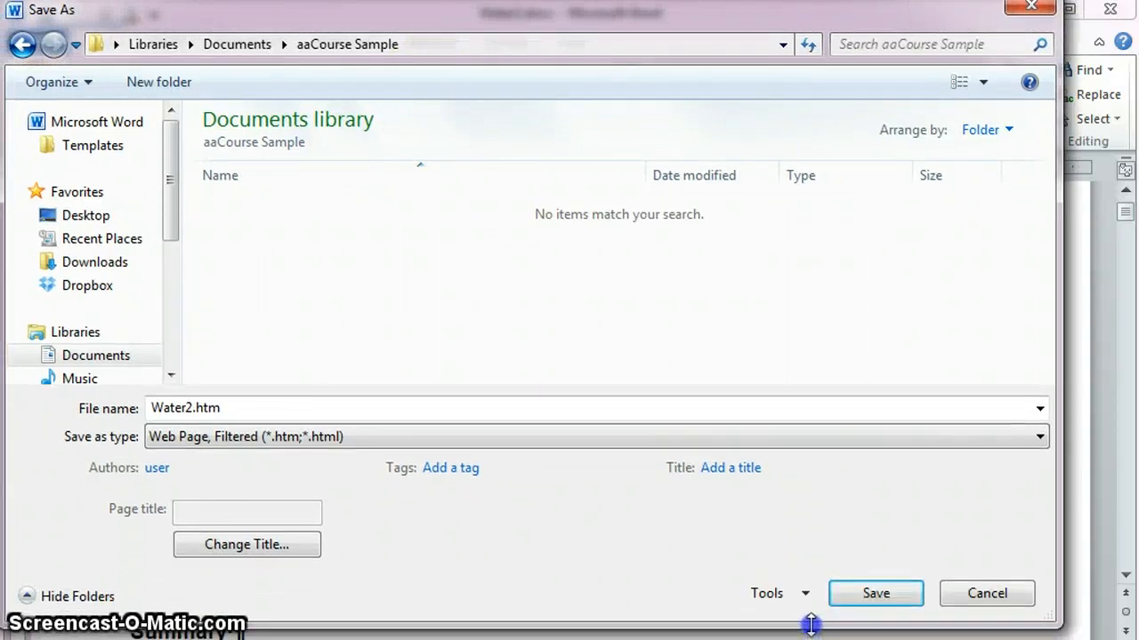
# - Save the document as Water2.htm, accepting the removal of Office-specific tags and continuing past the compatibility check
pyautogui.click(875, 601)
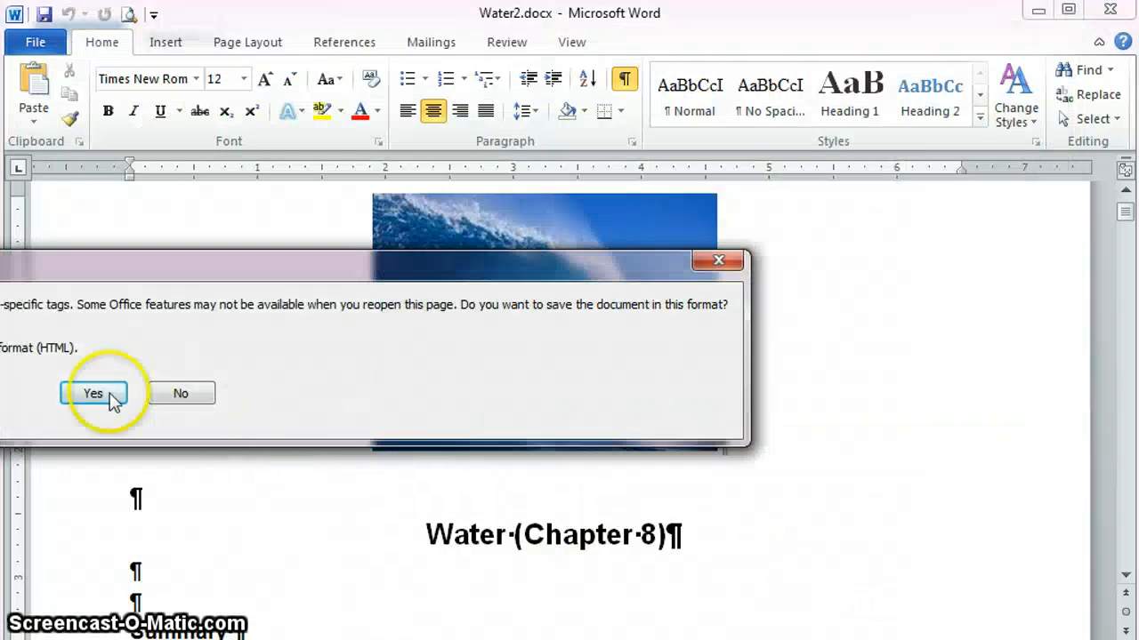
pyautogui.moveTo(0, 269); pyautogui.dragTo(249, 279)
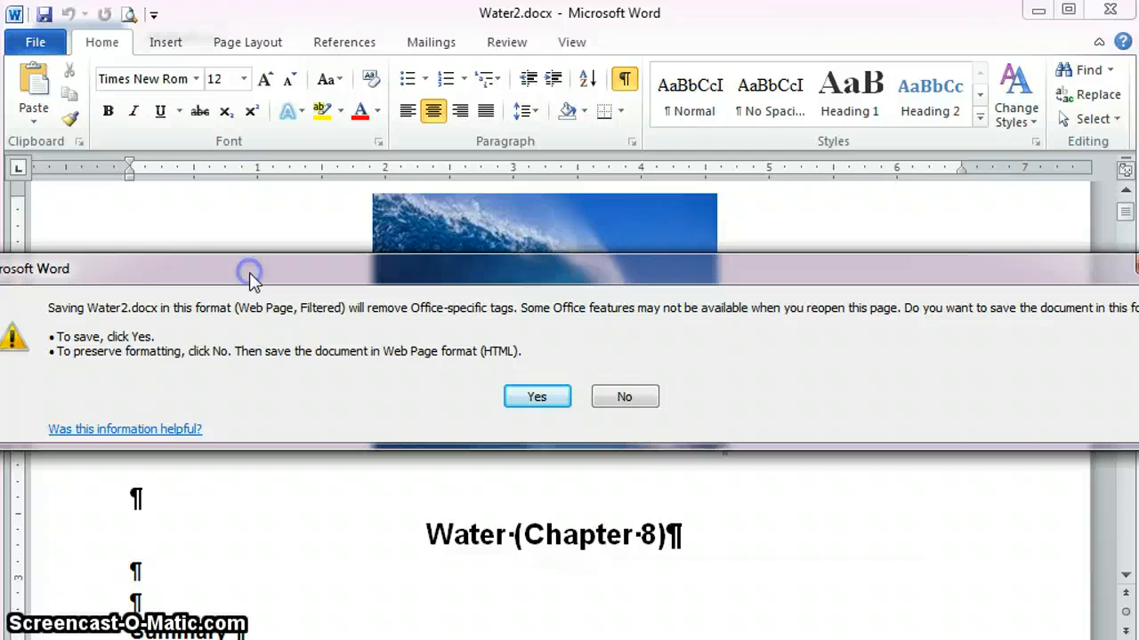
pyautogui.click(534, 398)
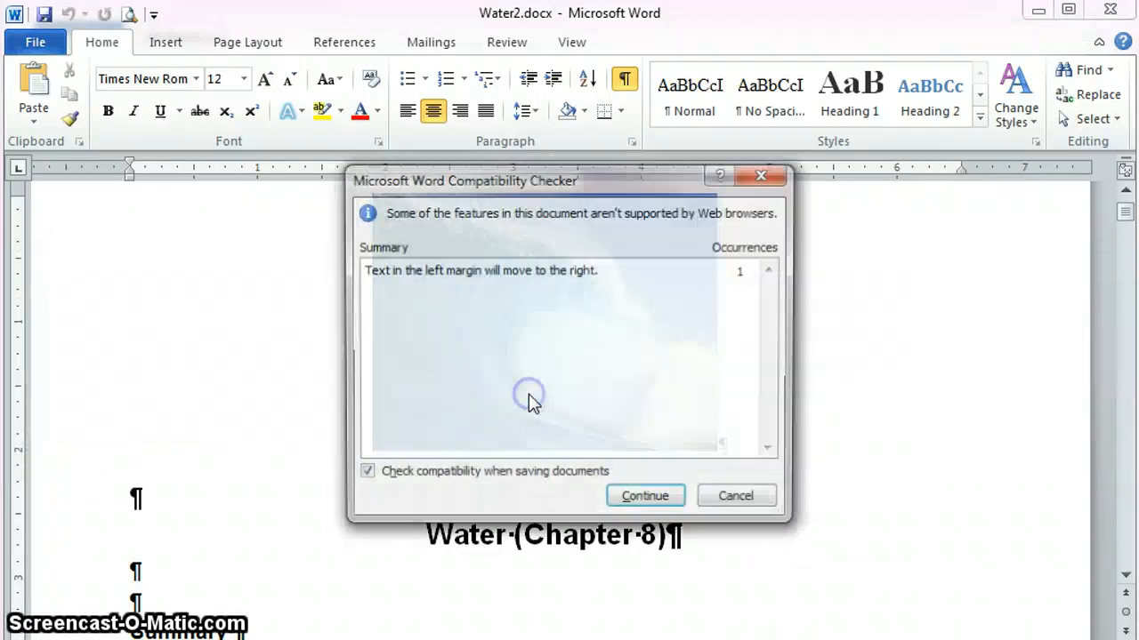
pyautogui.click(652, 498)
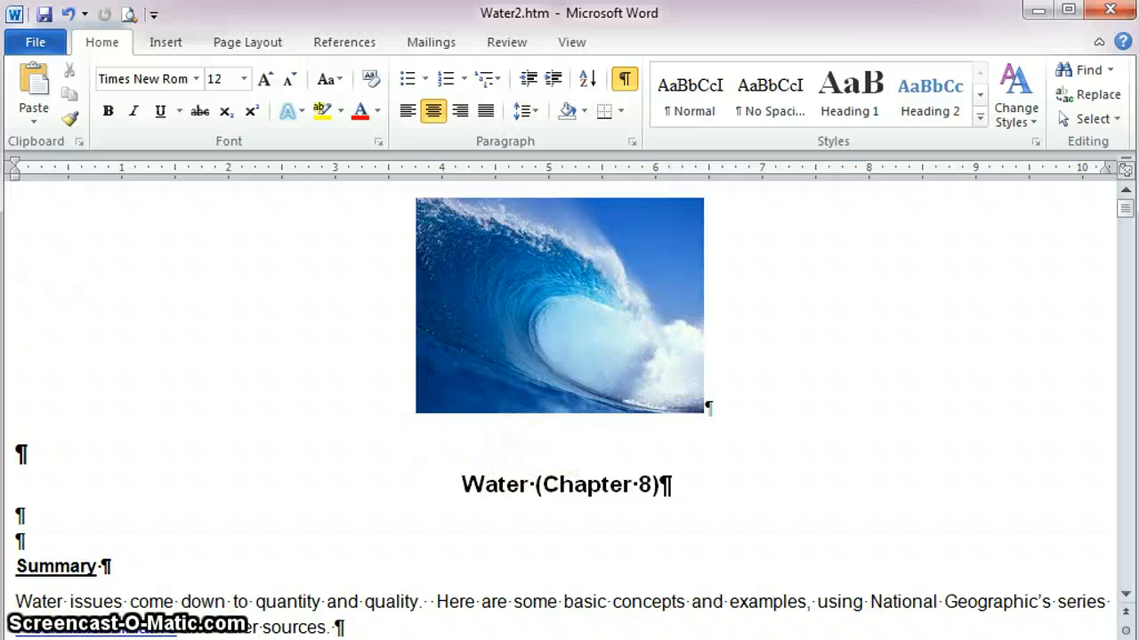
# - Switch to Windows Explorer, fit its window to the visible screen area, and open the aaCourse Sample folder in the Documents library
pyautogui.moveTo(0, 0); pyautogui.dragTo(401, 32)
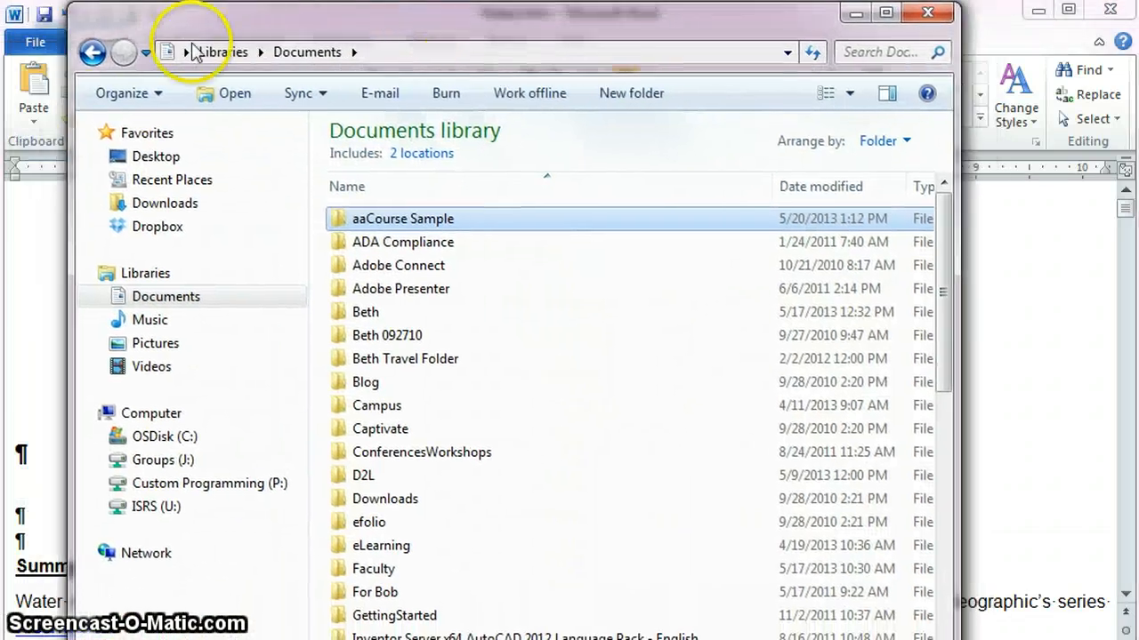
pyautogui.moveTo(69, 134); pyautogui.dragTo(12, 134)
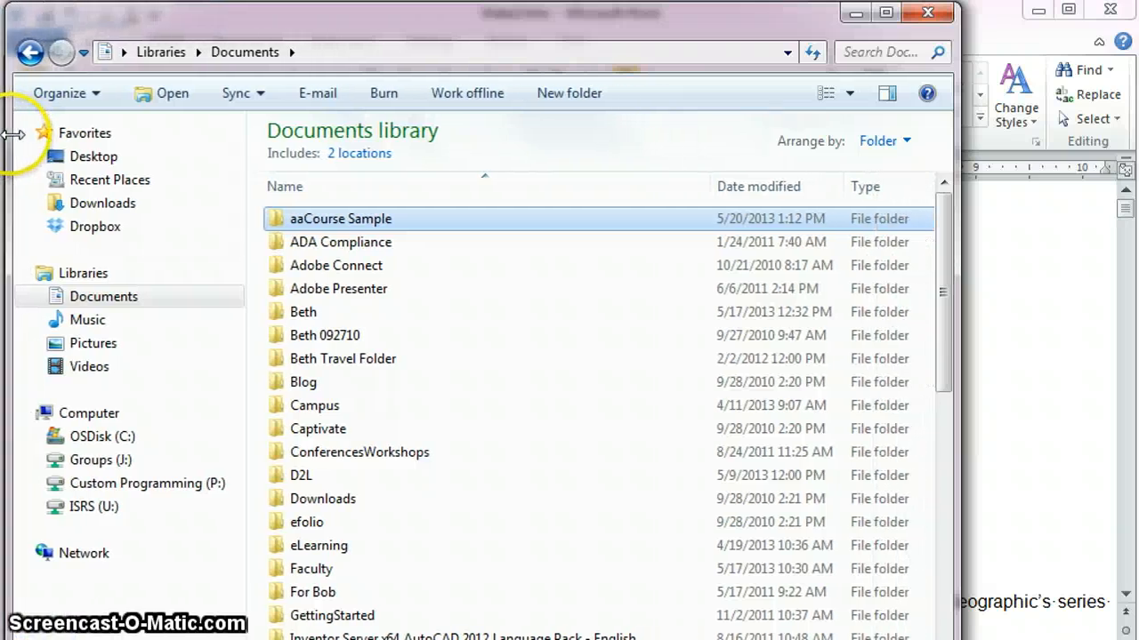
pyautogui.moveTo(957, 241); pyautogui.dragTo(1123, 259)
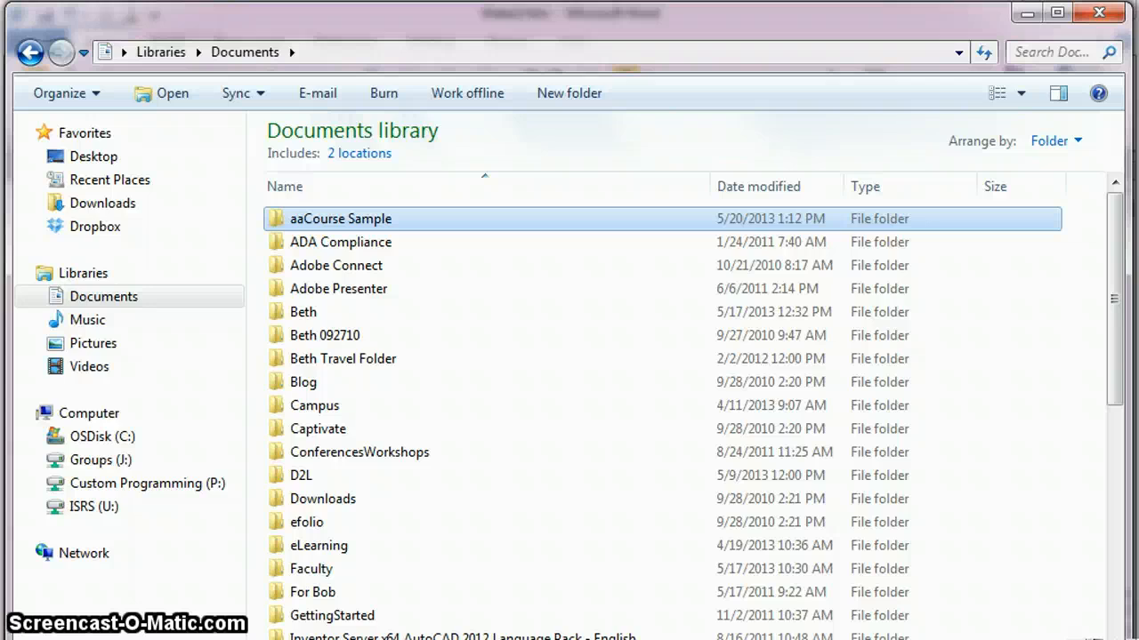
pyautogui.moveTo(532, 639); pyautogui.dragTo(682, 632)
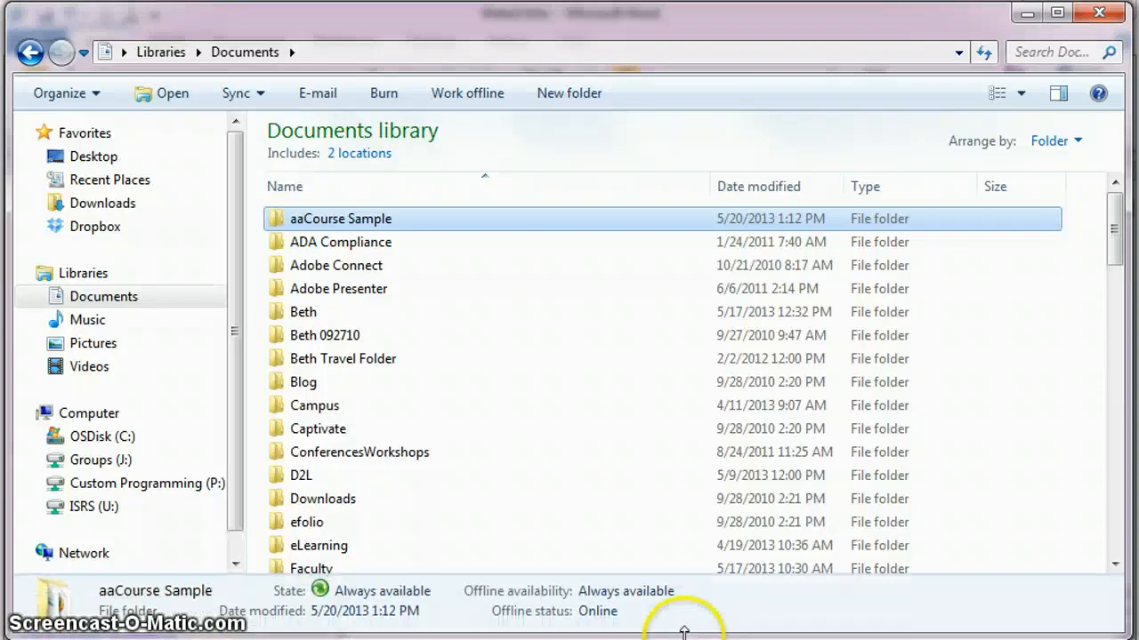
pyautogui.click(112, 298)
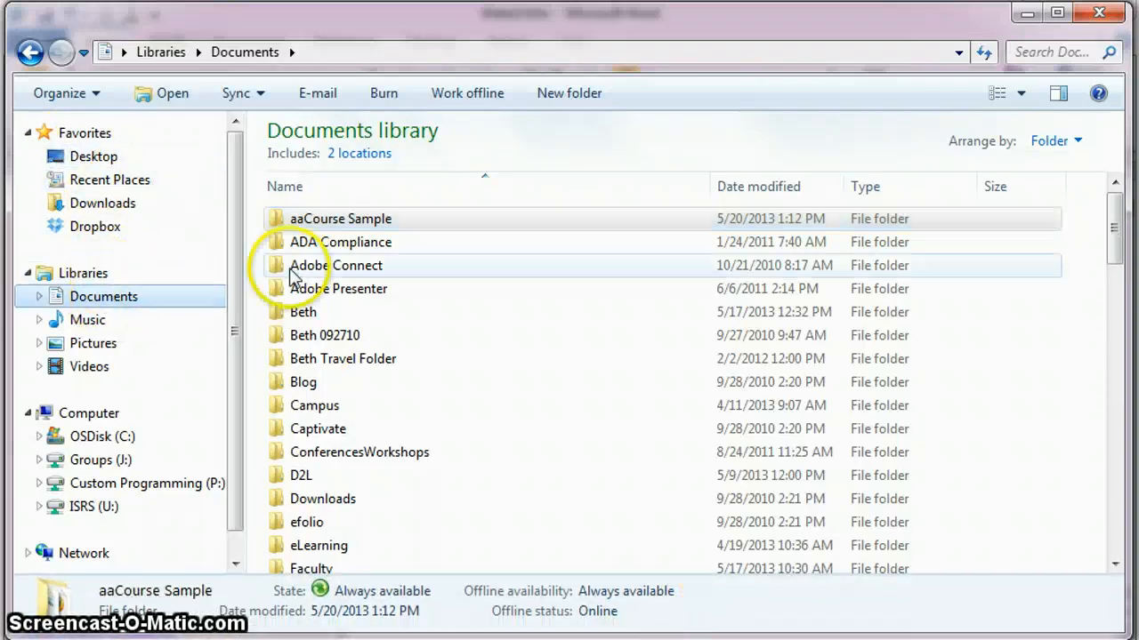
pyautogui.click(305, 219)
pyautogui.doubleClick(337, 223)
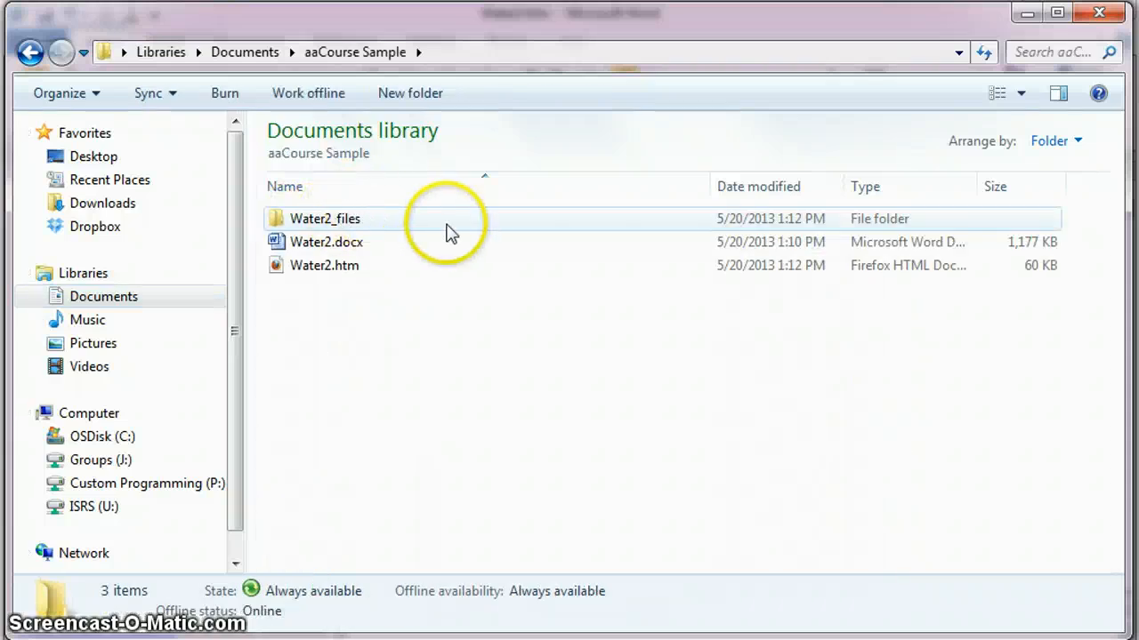
# - Compress the Water2_files folder and Water2.htm together into one zipped folder, keeping the suggested name
pyautogui.click(374, 251)
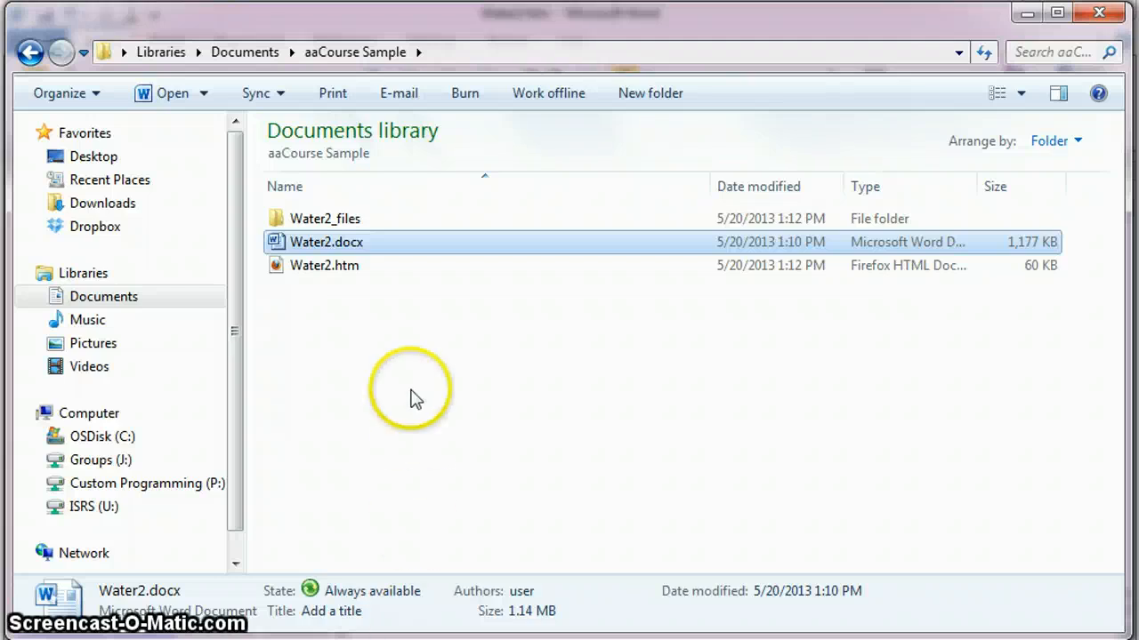
pyautogui.click(311, 224)
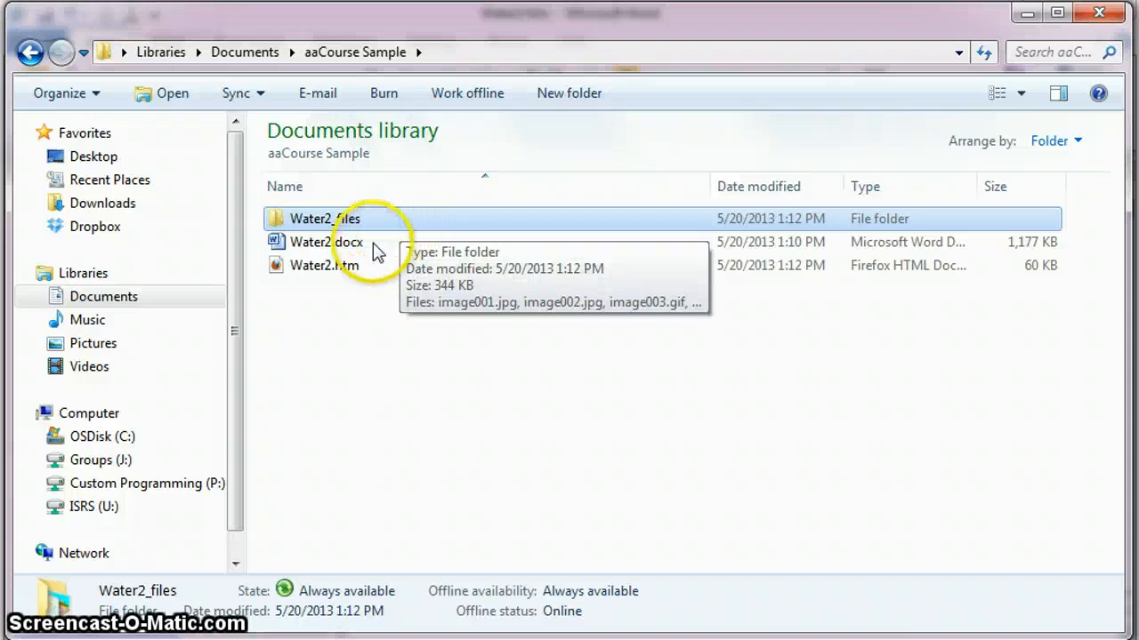
pyautogui.keyDown('ctrl'); pyautogui.click(316, 271); pyautogui.keyUp('ctrl')
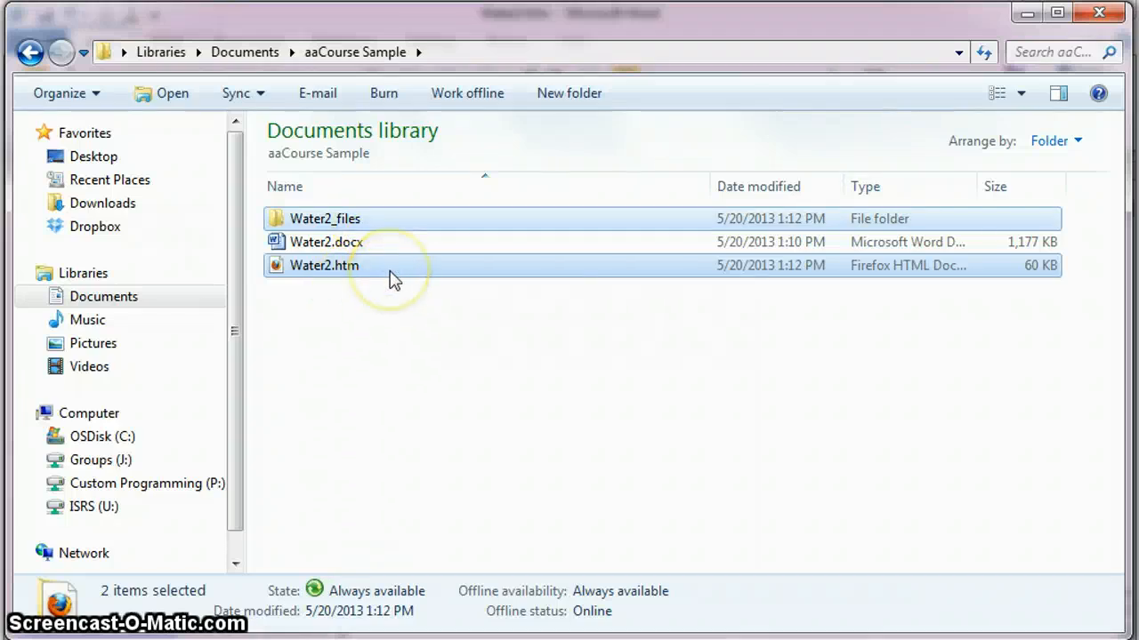
pyautogui.rightClick(302, 274)
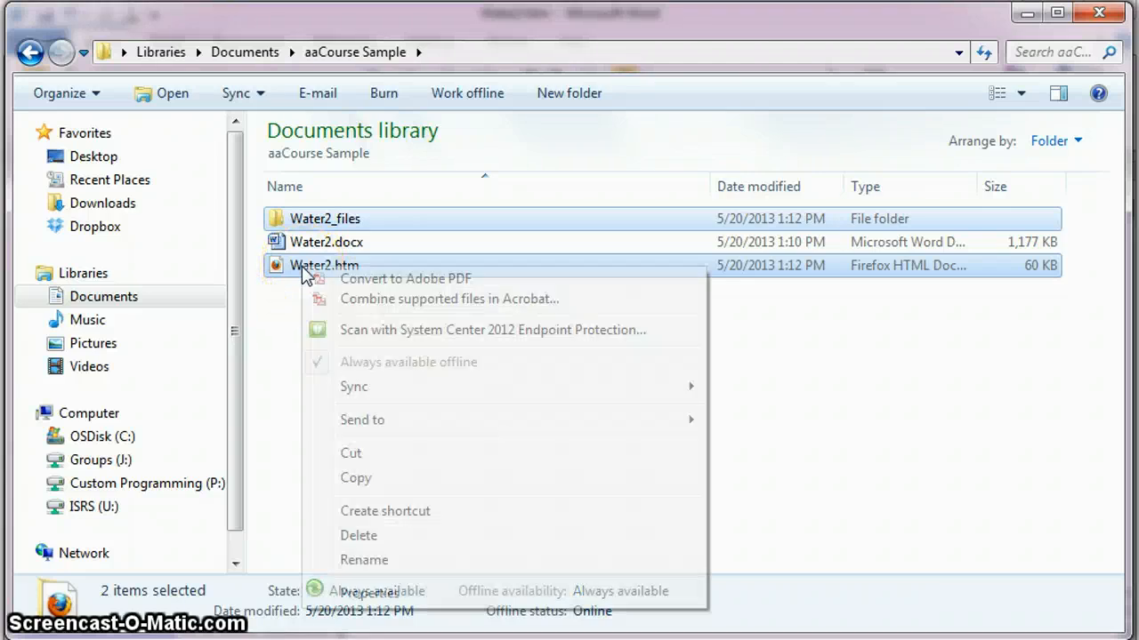
pyautogui.moveTo(363, 426)
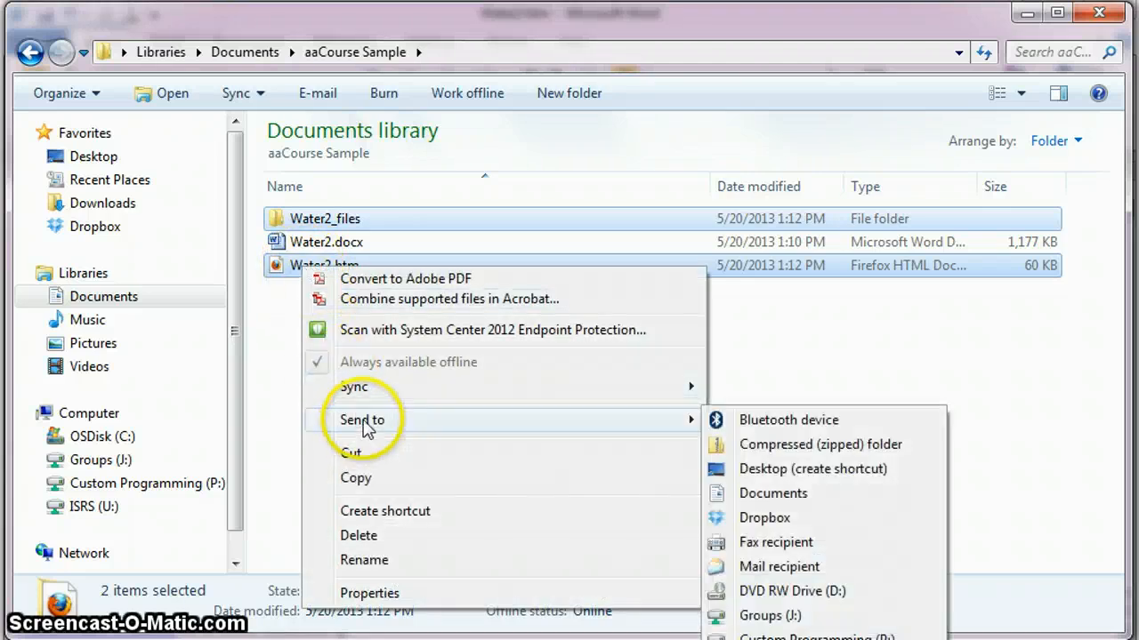
pyautogui.click(787, 444)
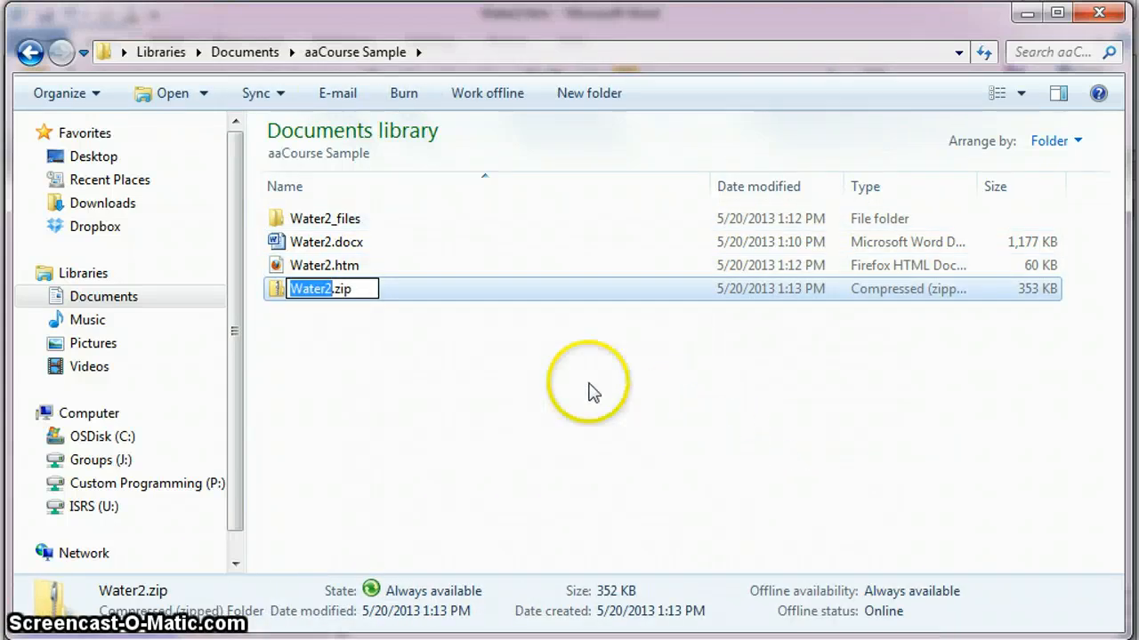
pyautogui.click(471, 381)
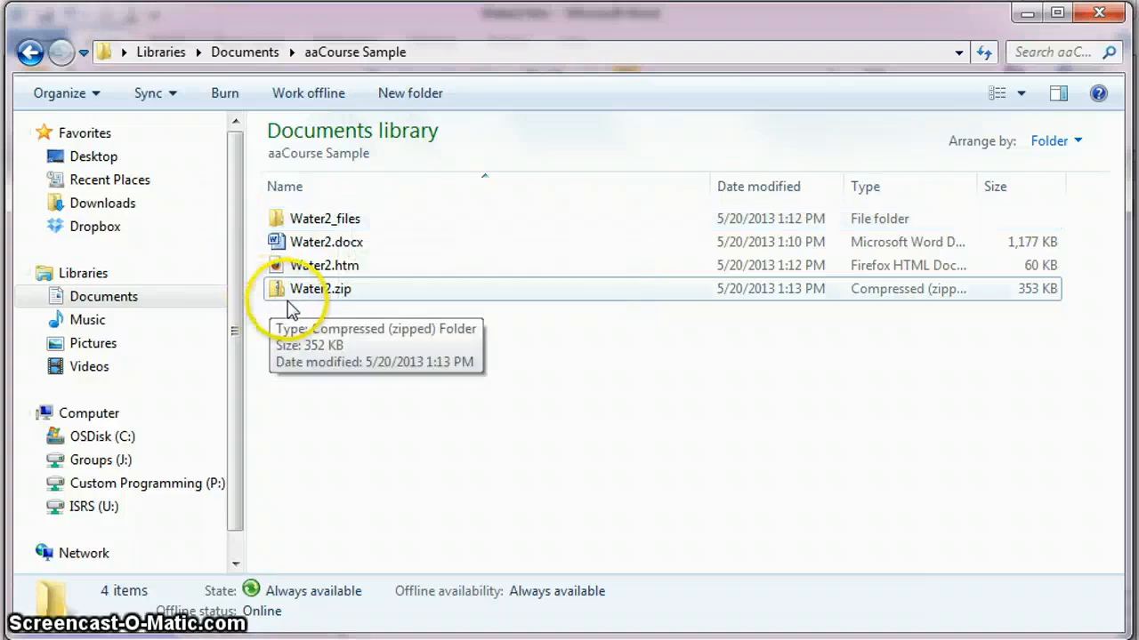
pyautogui.click(335, 302)
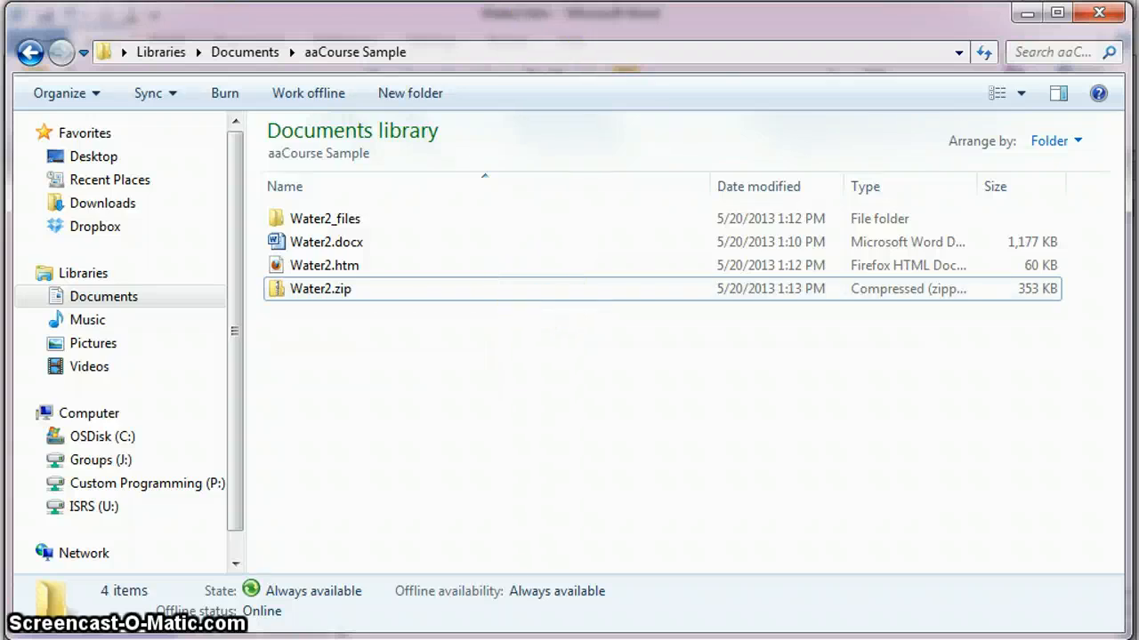
# - Minimize the folder and Word windows to return to the D2L course site, and open the course's Manage Files area
pyautogui.click(1028, 14)
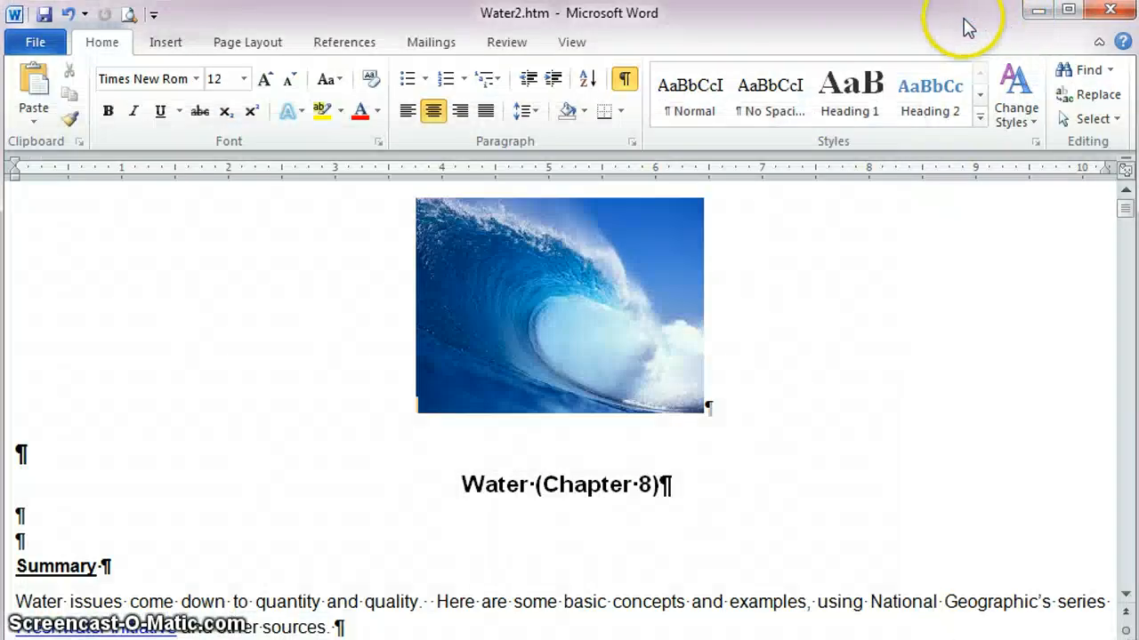
pyautogui.click(1037, 14)
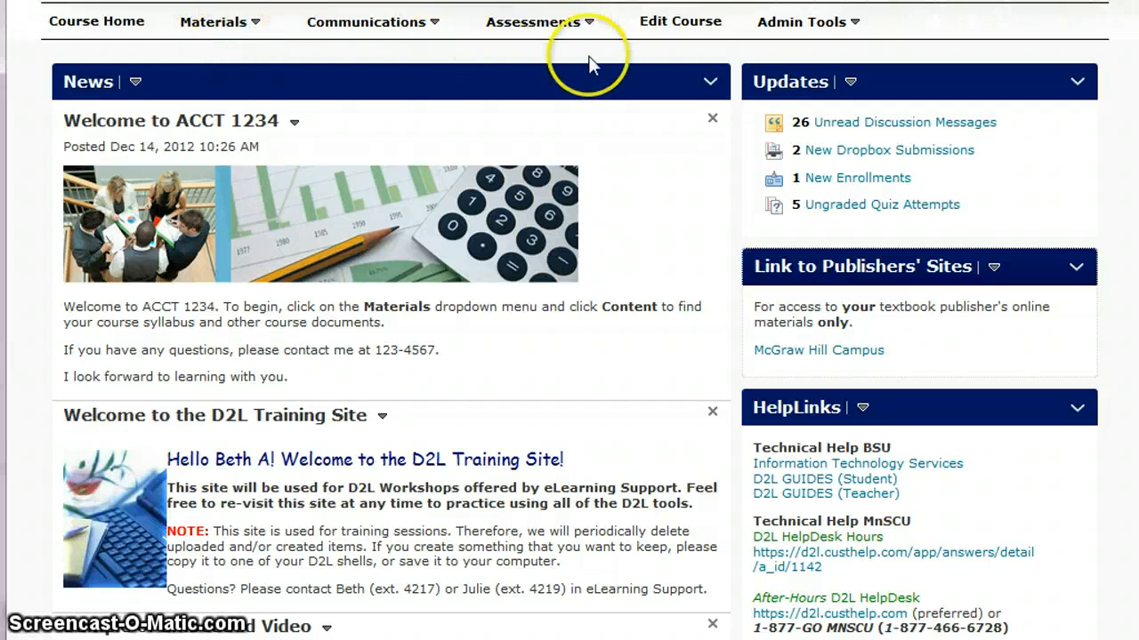
pyautogui.click(676, 34)
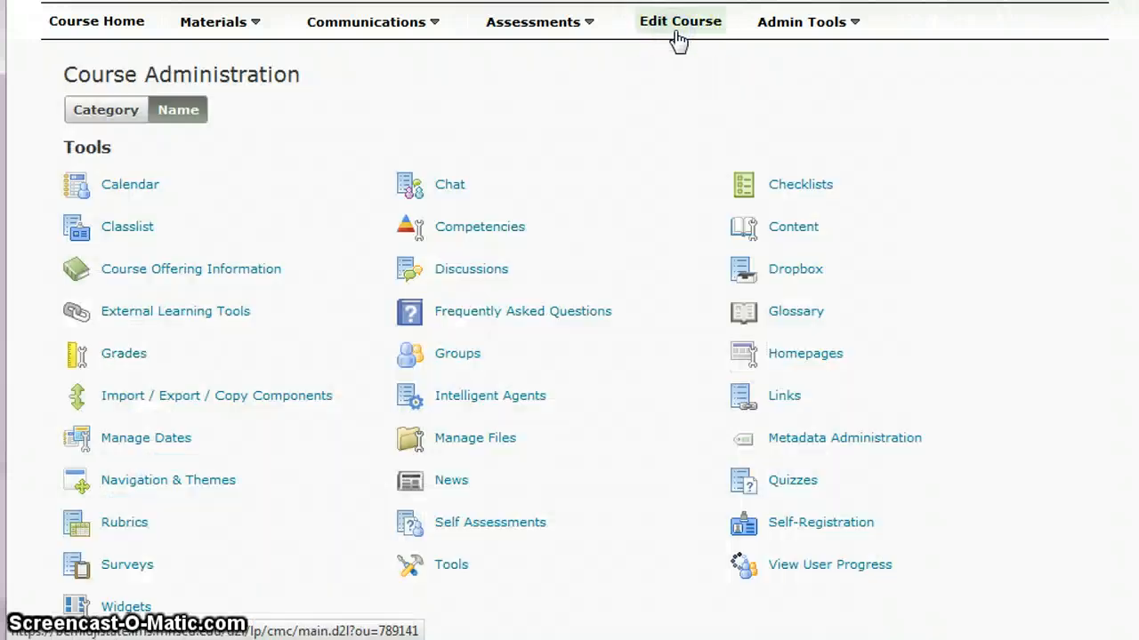
pyautogui.click(462, 445)
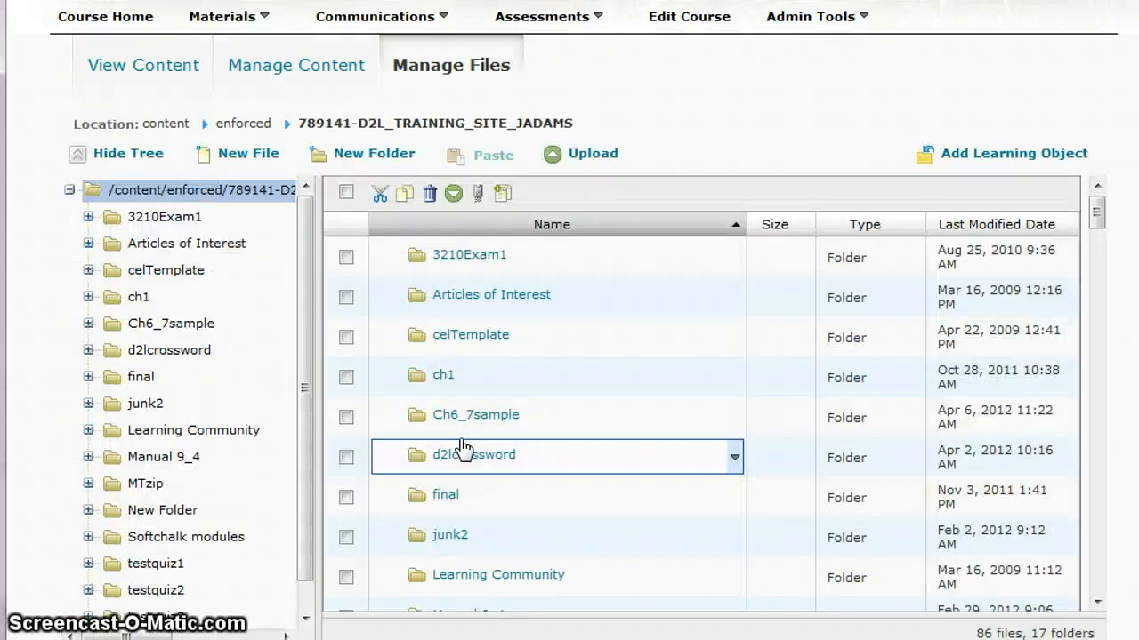
# - Upload Water2.zip from the aaCourse Sample folder in the Documents library to the course's root files folder
pyautogui.click(591, 157)
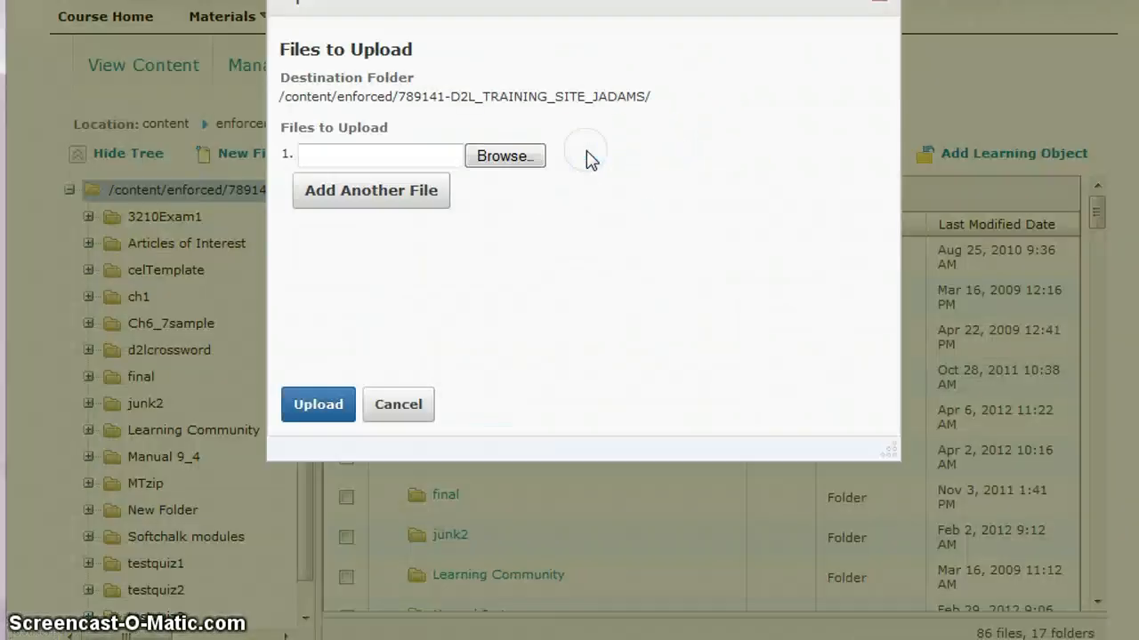
pyautogui.click(503, 156)
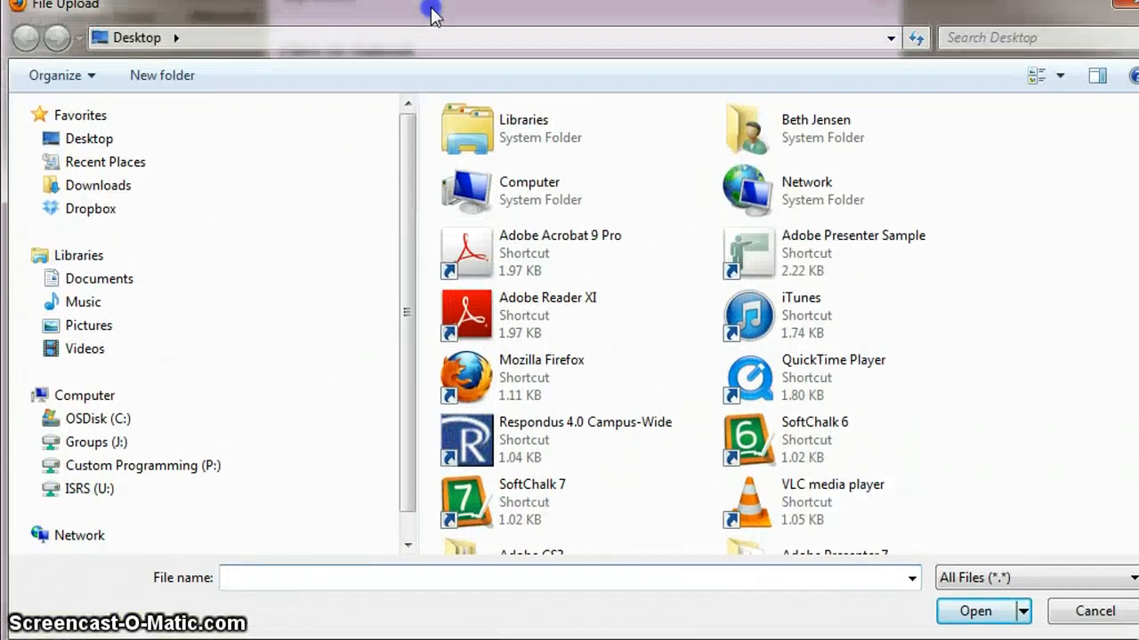
pyautogui.click(105, 280)
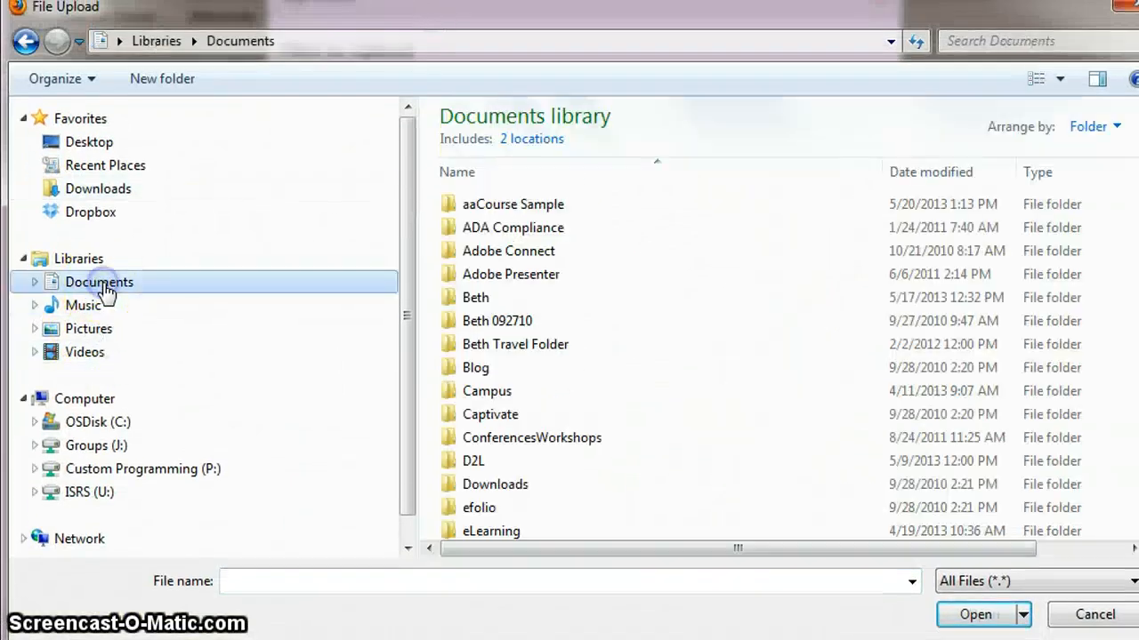
pyautogui.doubleClick(491, 204)
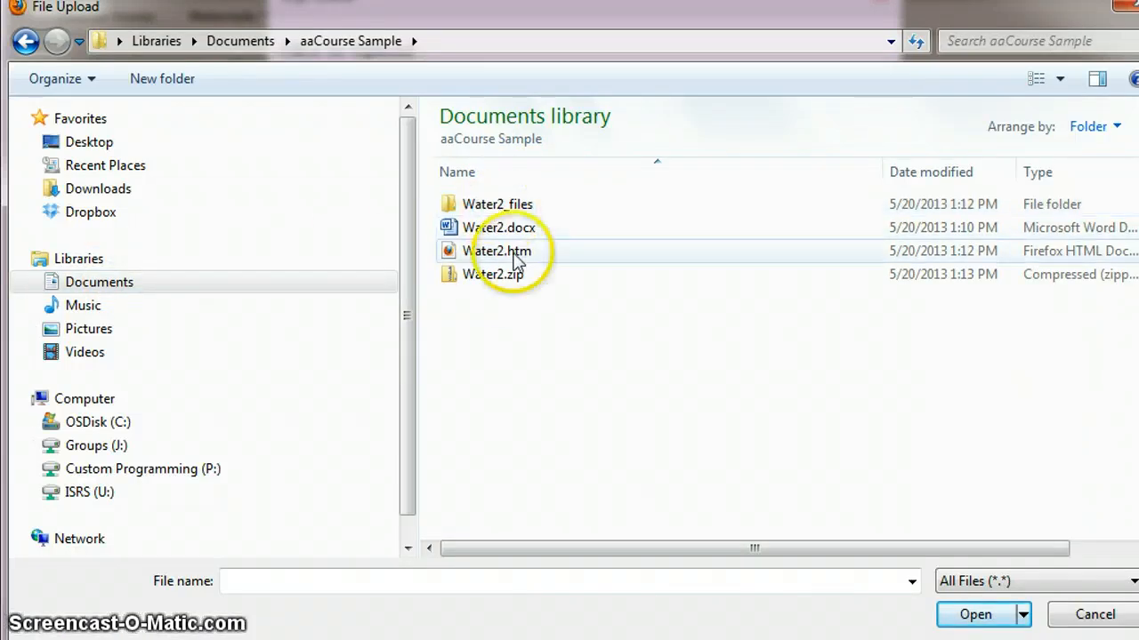
pyautogui.click(536, 281)
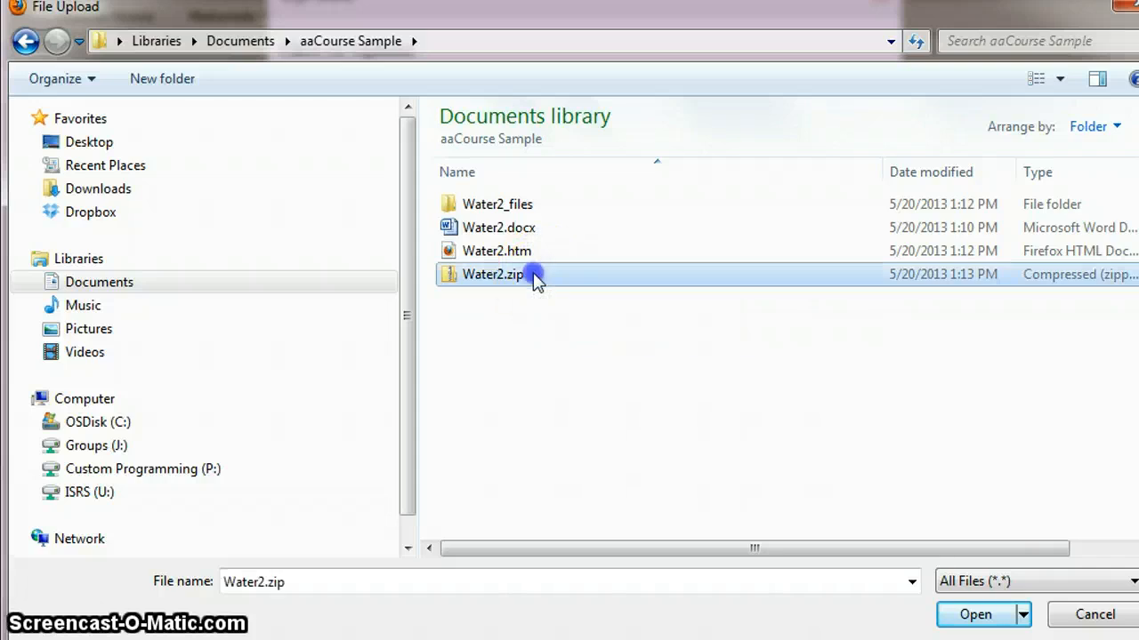
pyautogui.doubleClick(533, 274)
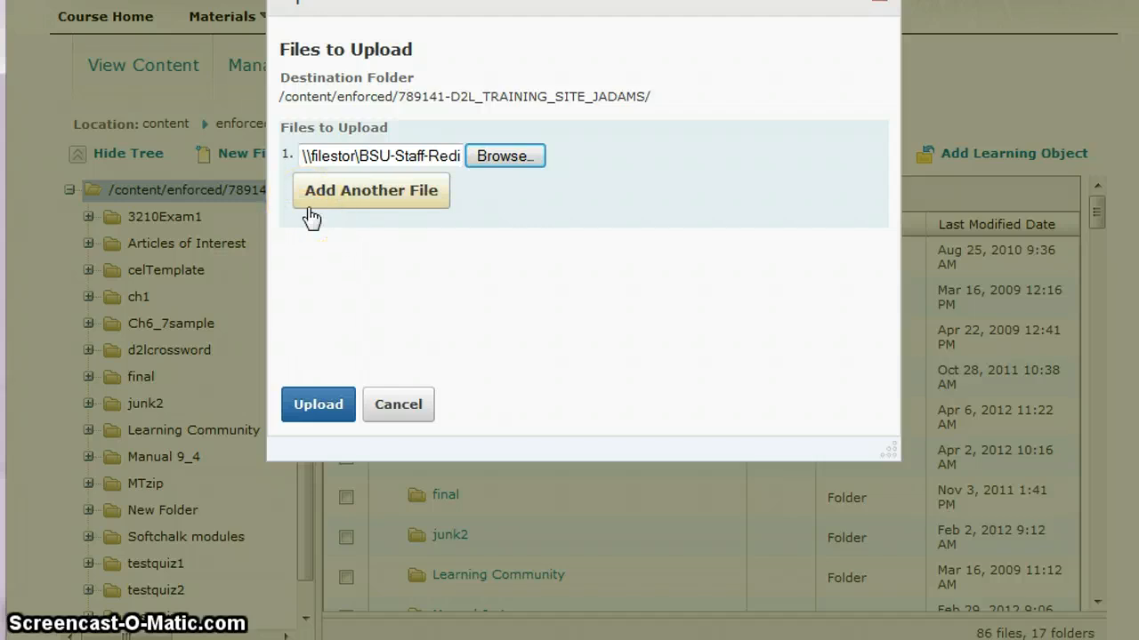
pyautogui.click(338, 212)
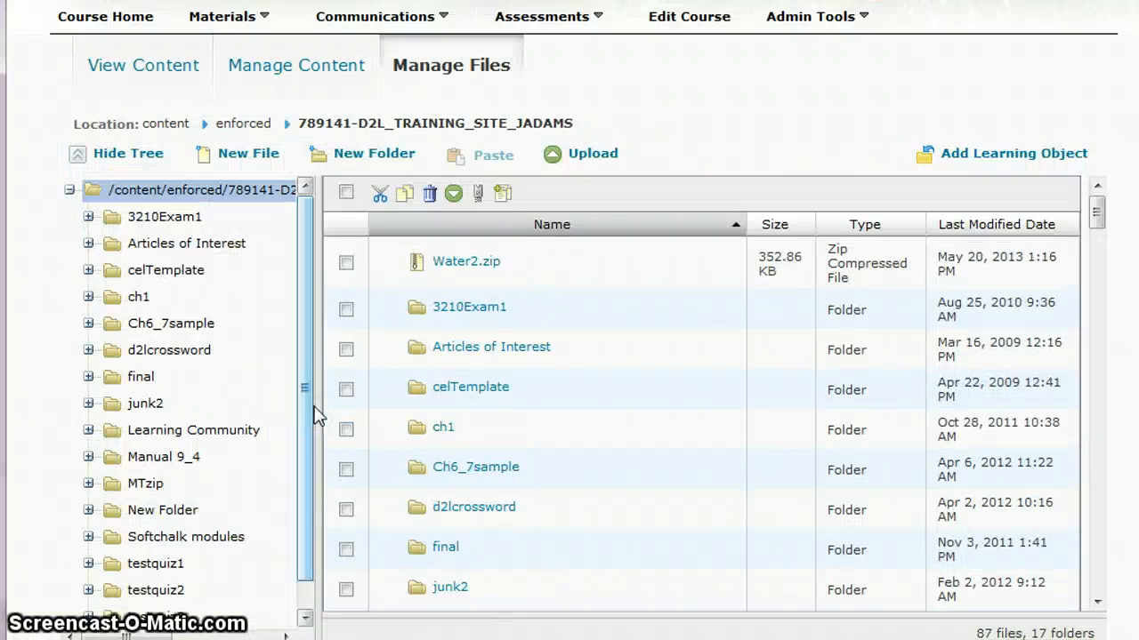
# - Unzip the uploaded Water2.zip in the course files
pyautogui.moveTo(485, 261)
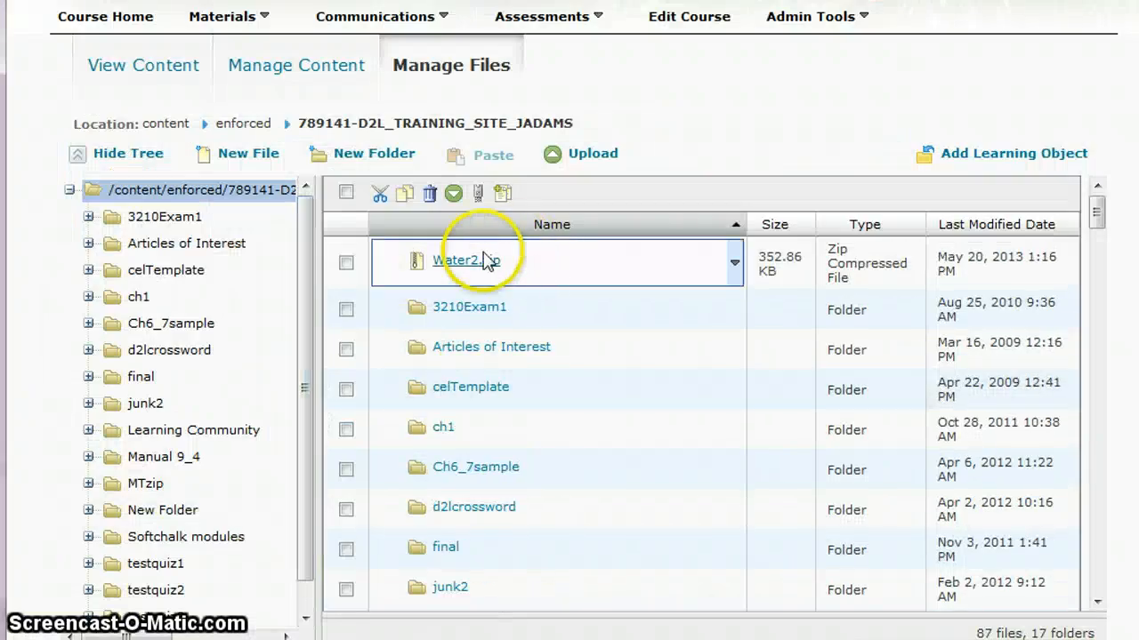
pyautogui.click(734, 264)
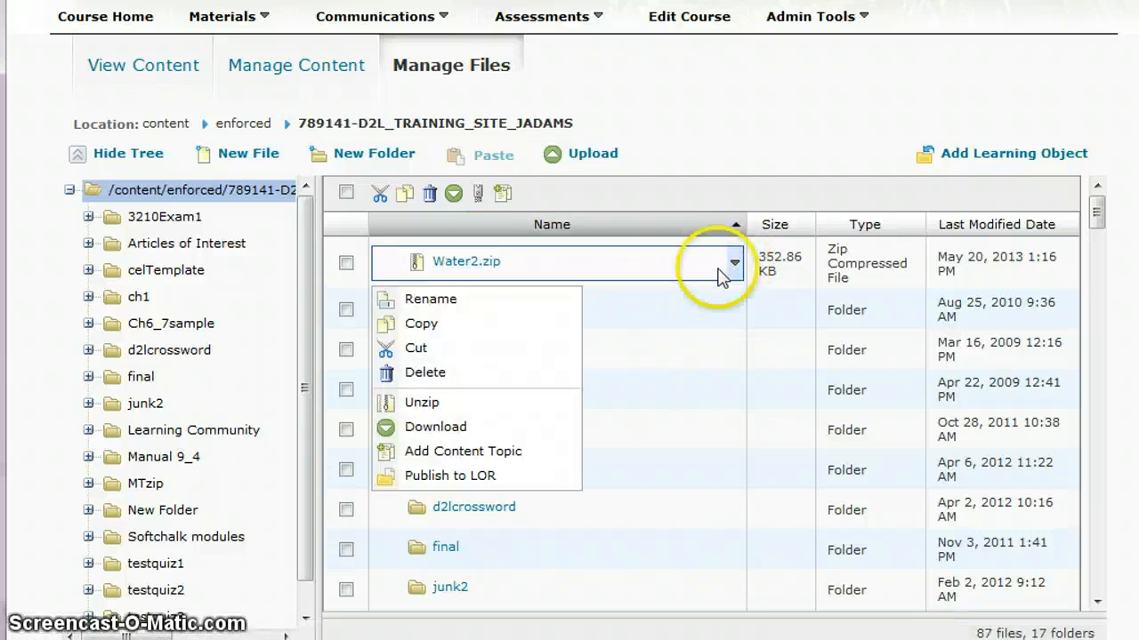
pyautogui.click(434, 405)
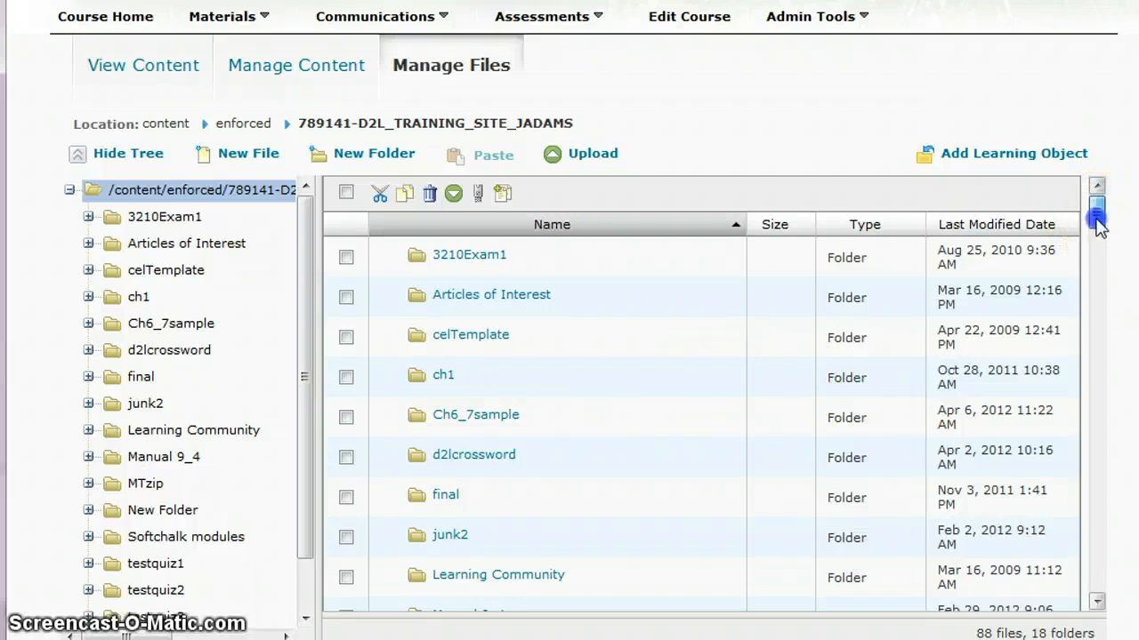
# - Find Water2.zip near the end of the course file list, delete it, and confirm the deletion
pyautogui.moveTo(1097, 226); pyautogui.dragTo(1101, 277)
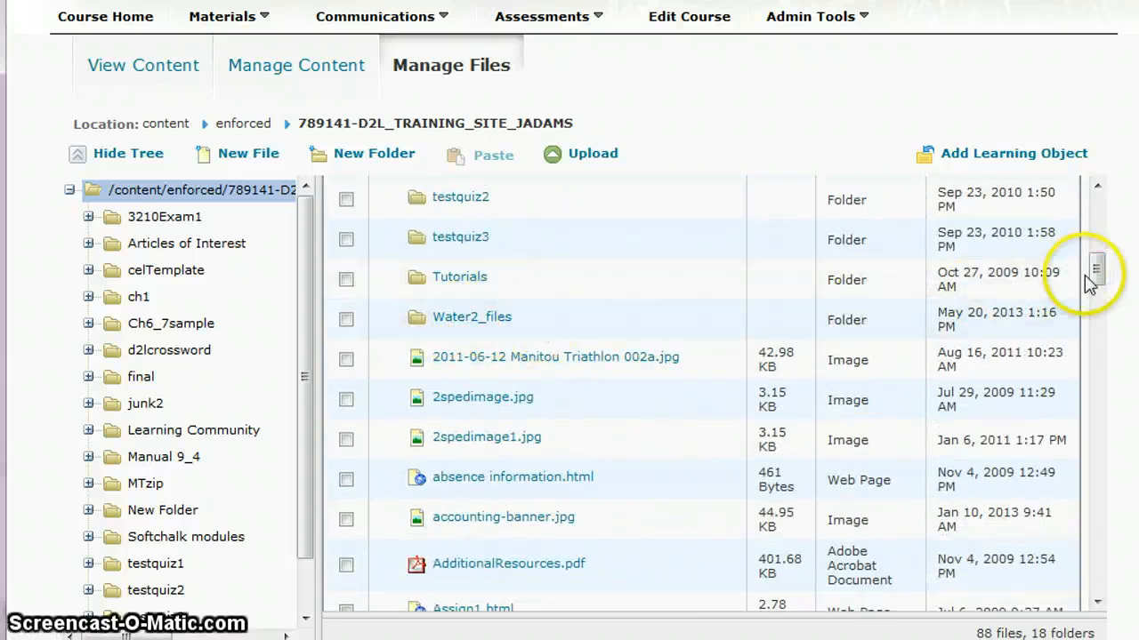
pyautogui.moveTo(1100, 277); pyautogui.dragTo(1101, 586)
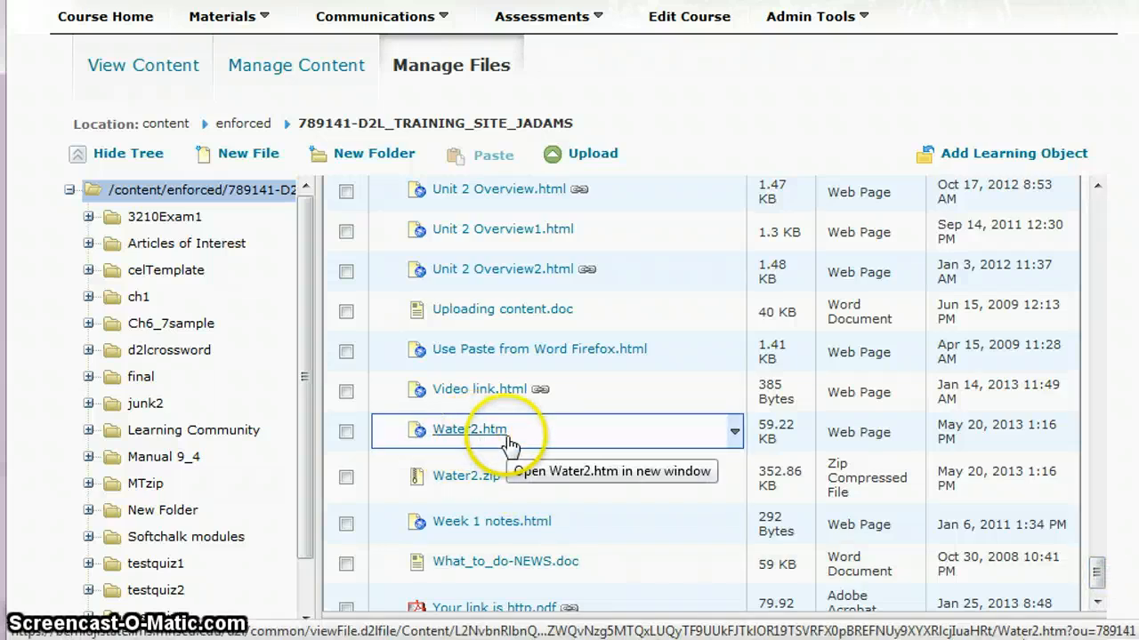
pyautogui.click(346, 477)
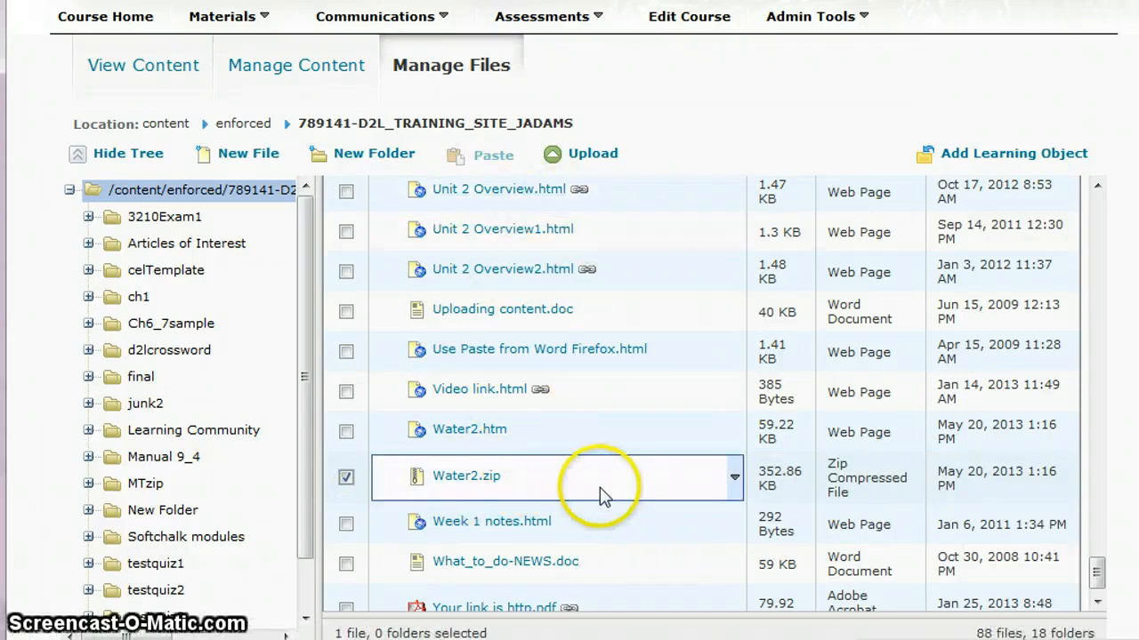
pyautogui.click(733, 480)
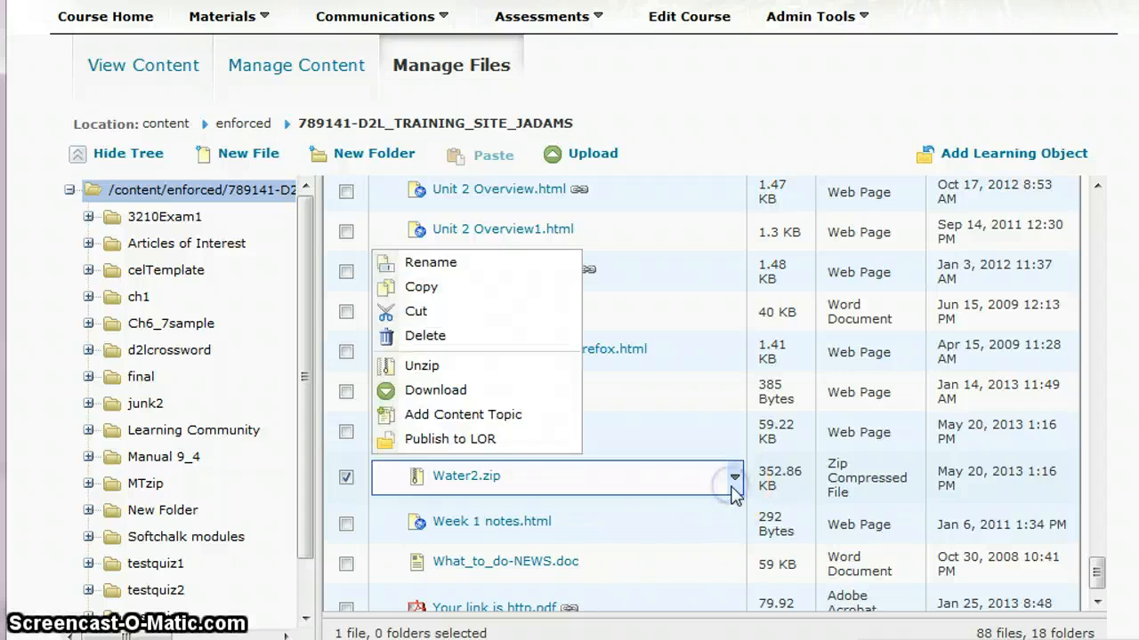
pyautogui.click(432, 335)
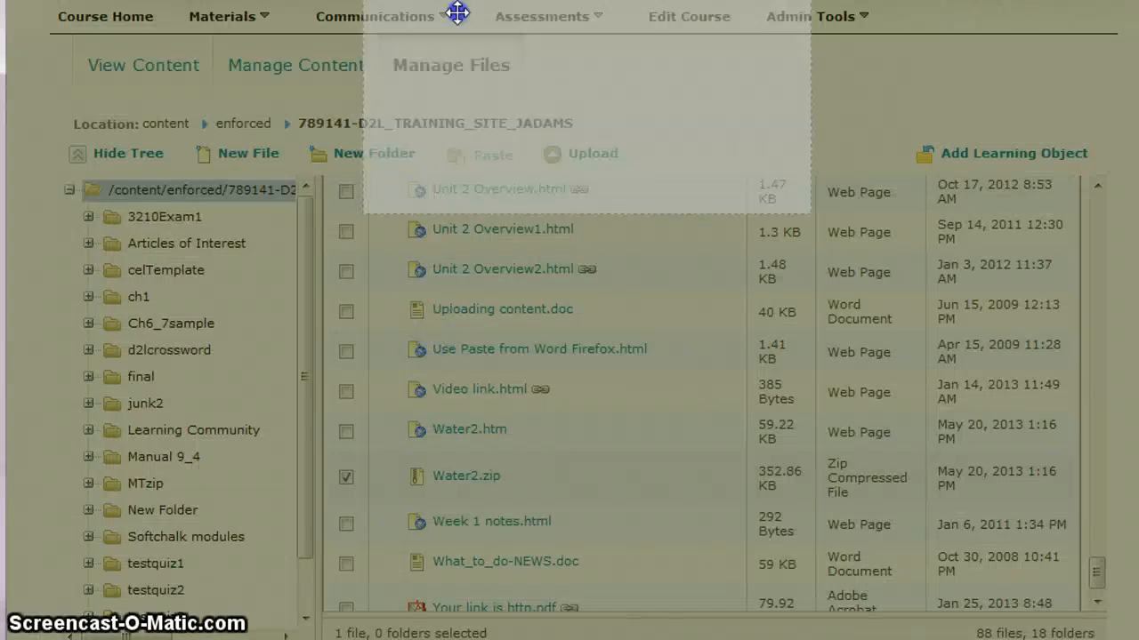
pyautogui.click(404, 169)
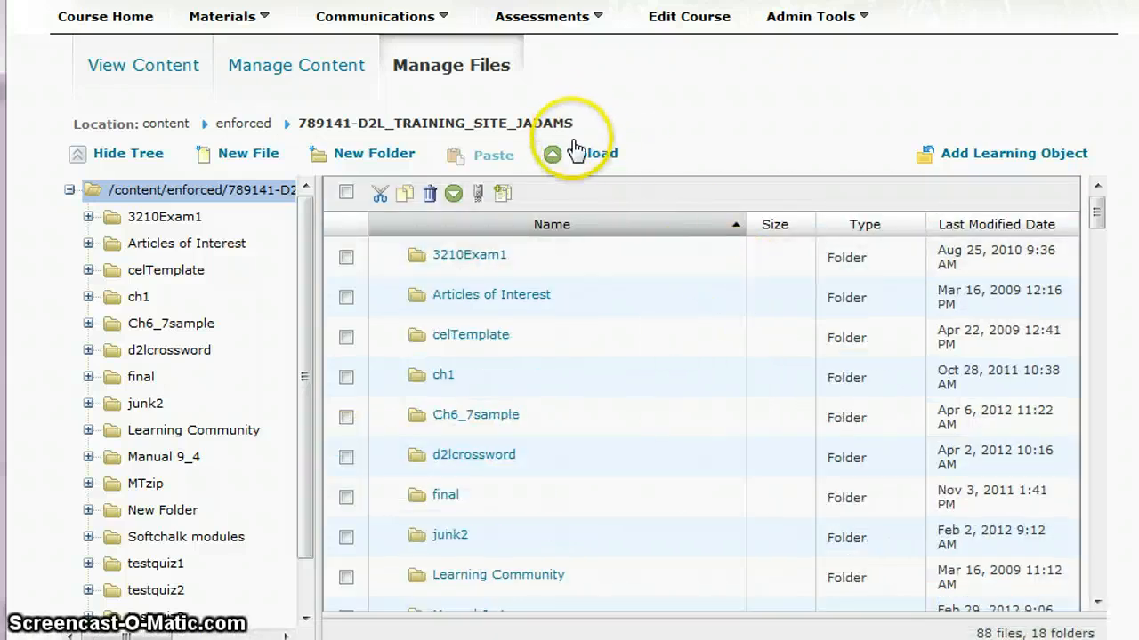
# - Go to Manage Content and open the Water 2 topic under Unit 2-Learning Communities for editing
pyautogui.click(336, 77)
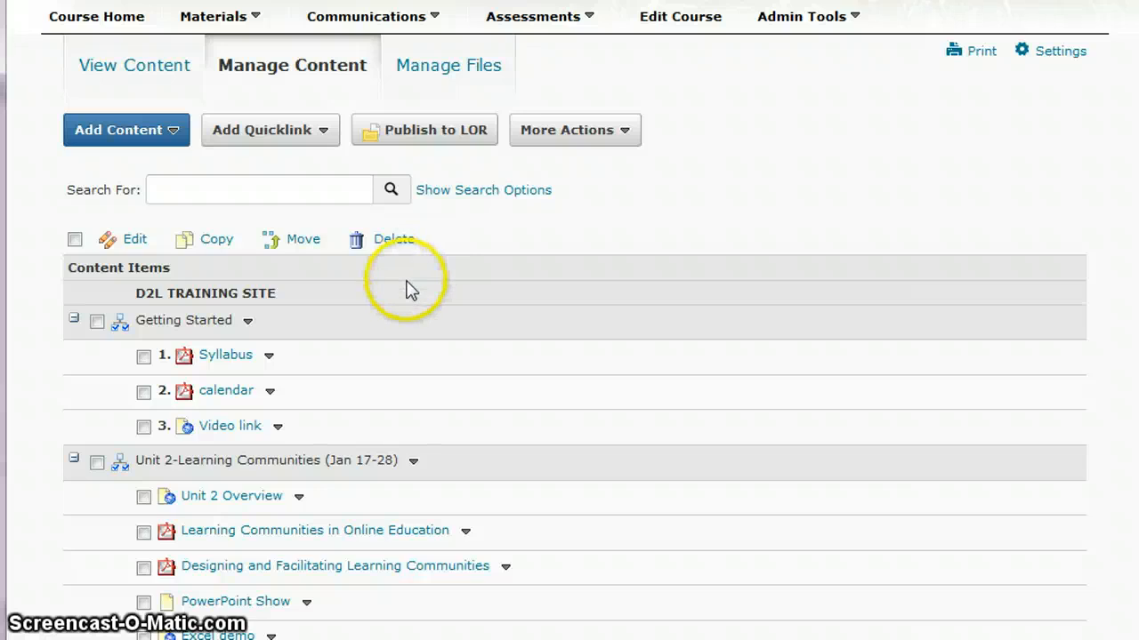
pyautogui.scroll(-3, 412, 300)
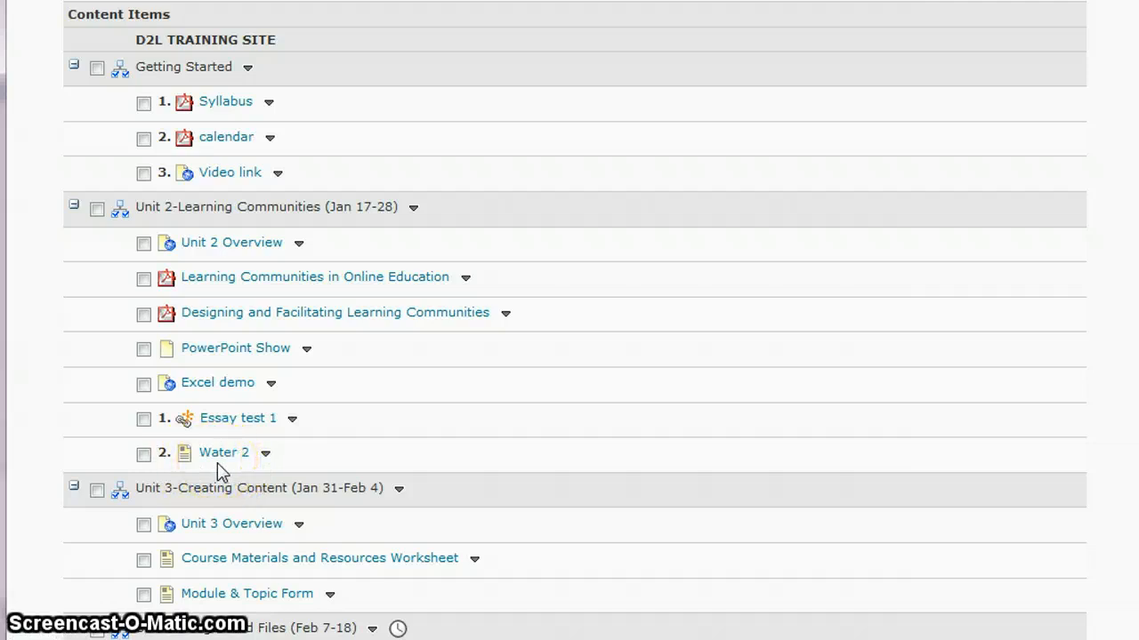
pyautogui.click(265, 457)
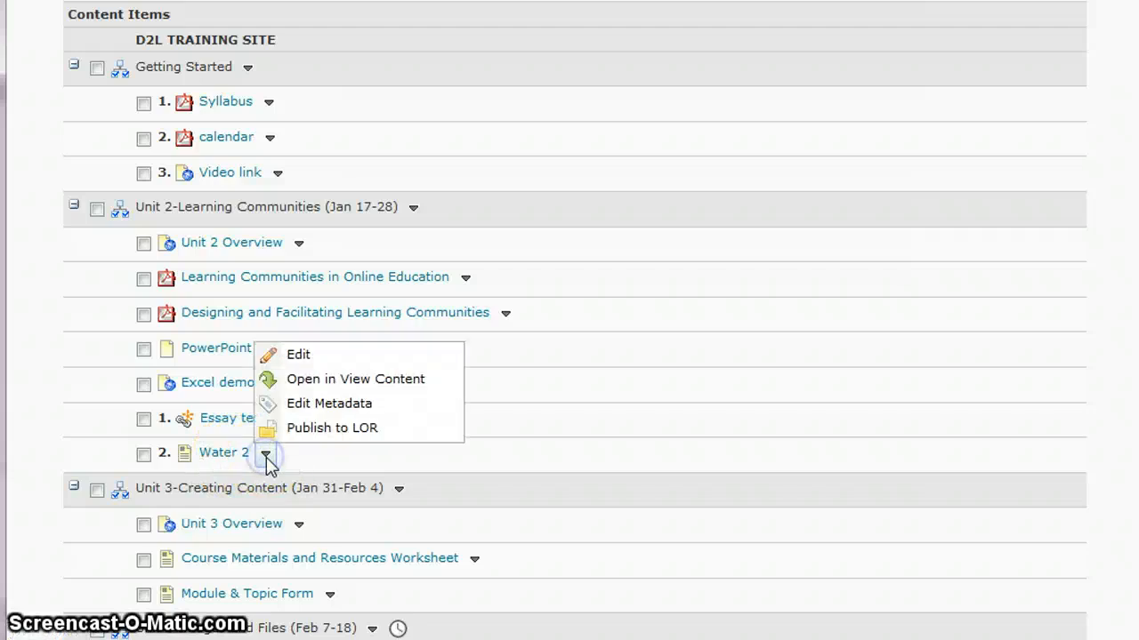
pyautogui.click(309, 357)
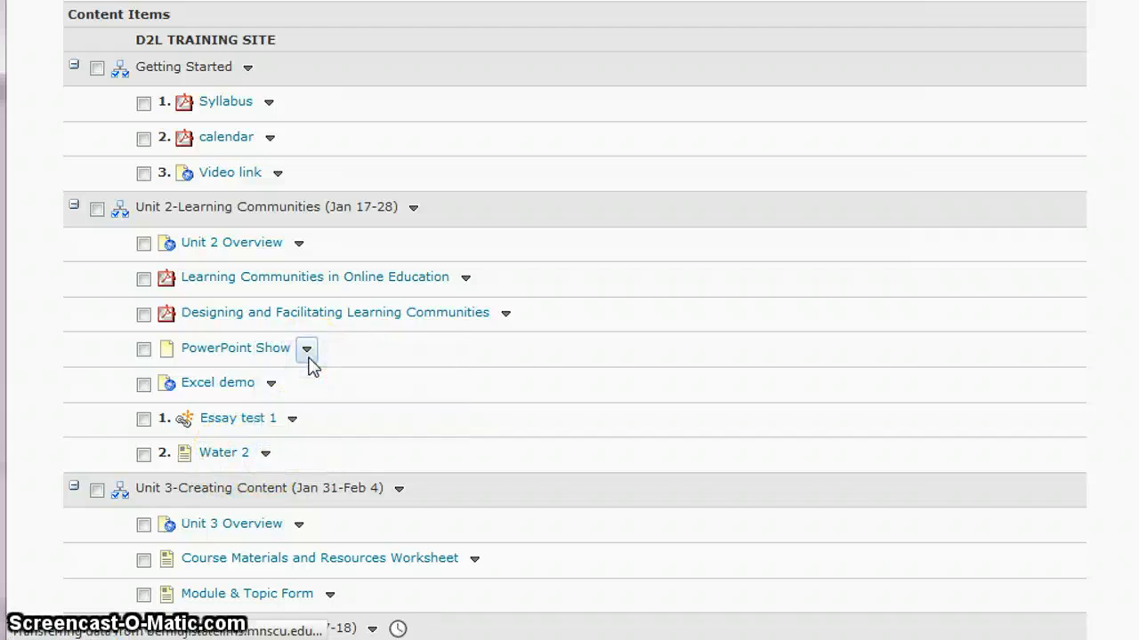
pyautogui.scroll(-1, 409, 354)
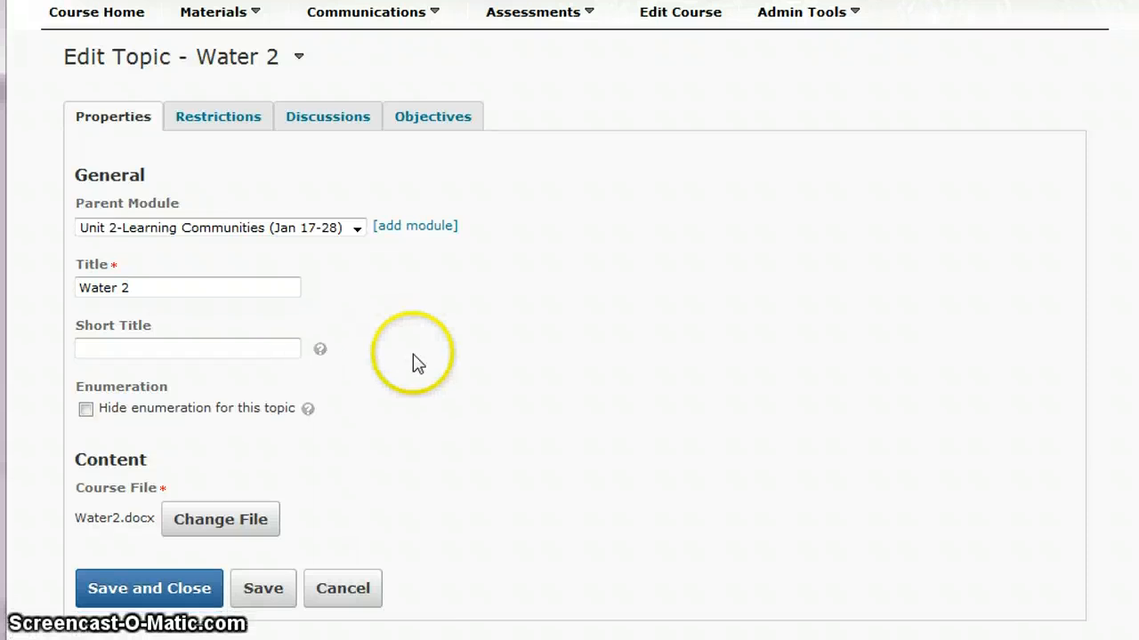
# - Replace the Water 2 topic's course file with Water2.htm, confirm the replacement, and save and close the topic
pyautogui.click(223, 520)
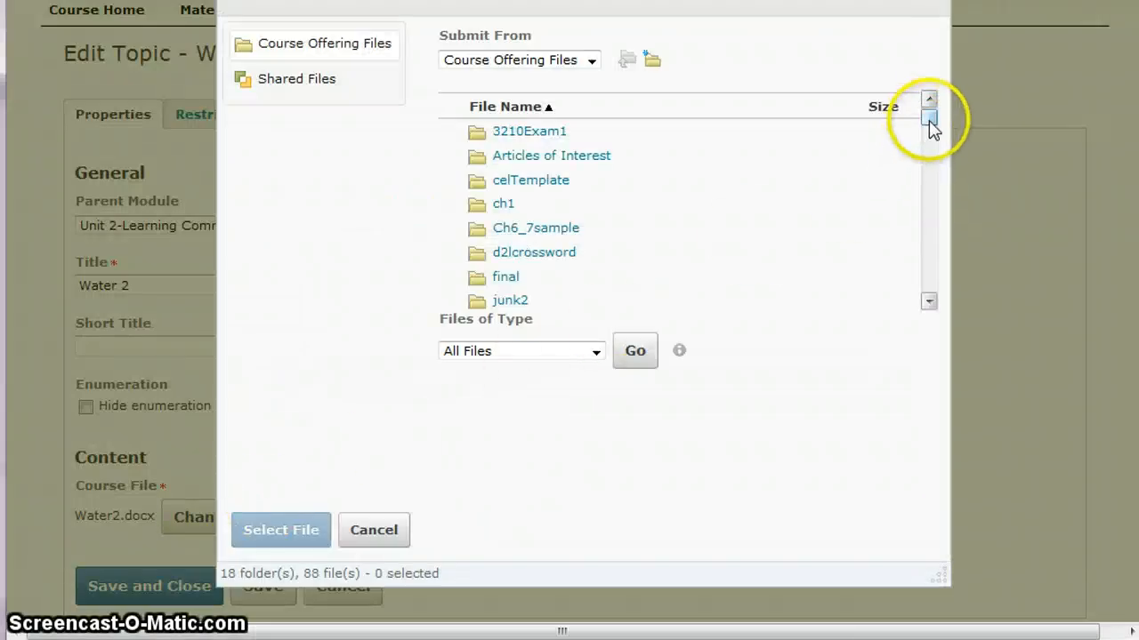
pyautogui.moveTo(928, 122); pyautogui.dragTo(948, 286)
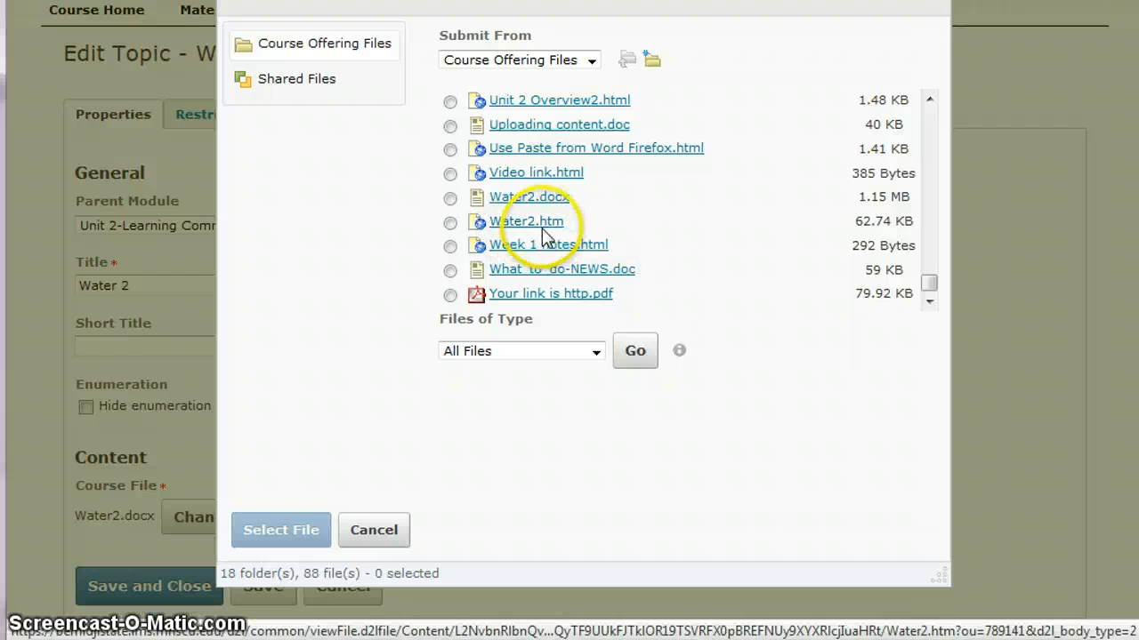
pyautogui.click(450, 224)
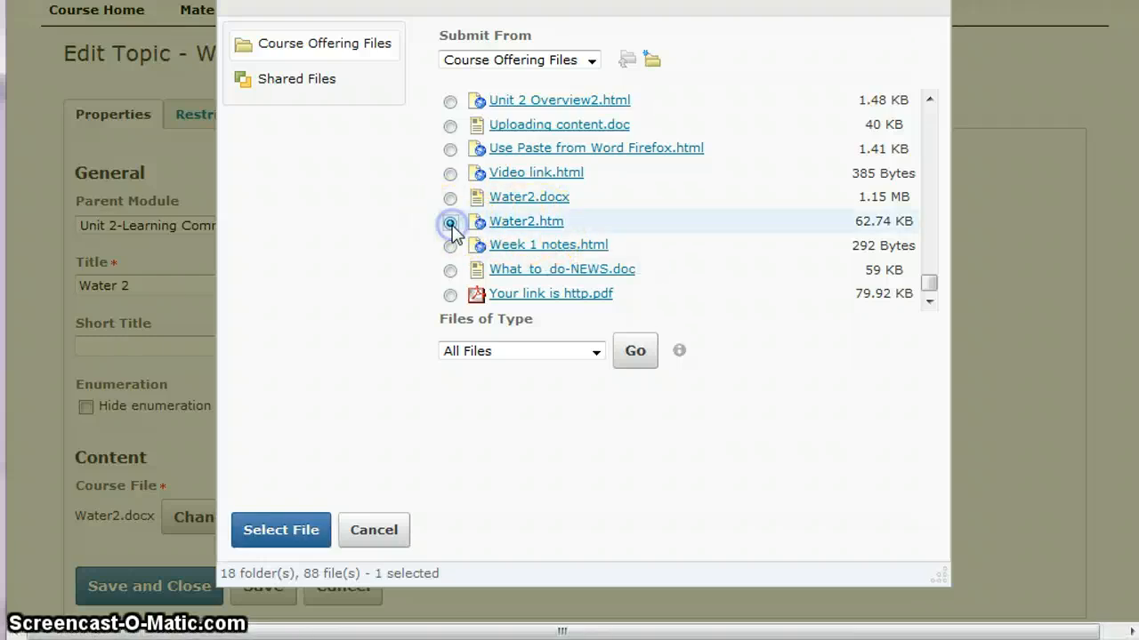
pyautogui.click(276, 531)
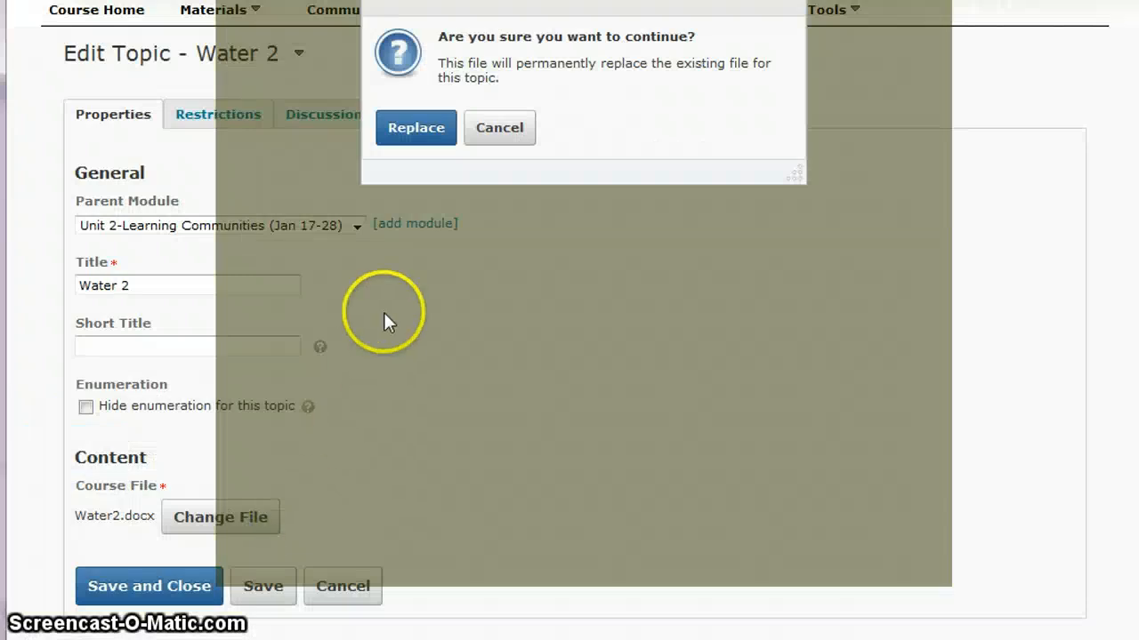
pyautogui.moveTo(448, 16); pyautogui.dragTo(455, 15)
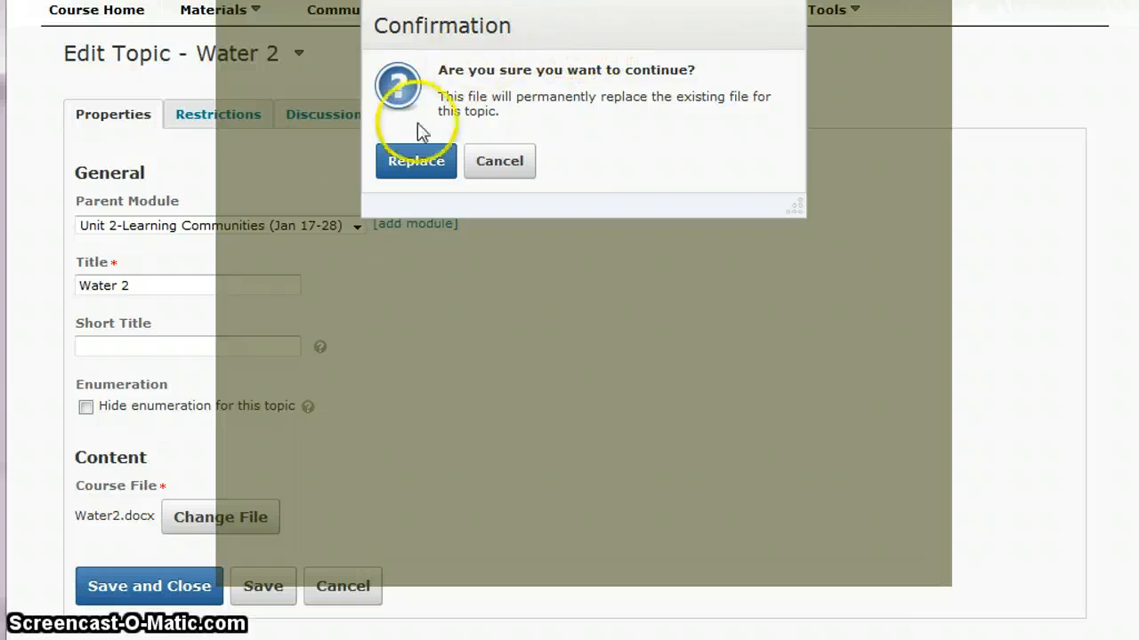
pyautogui.click(408, 167)
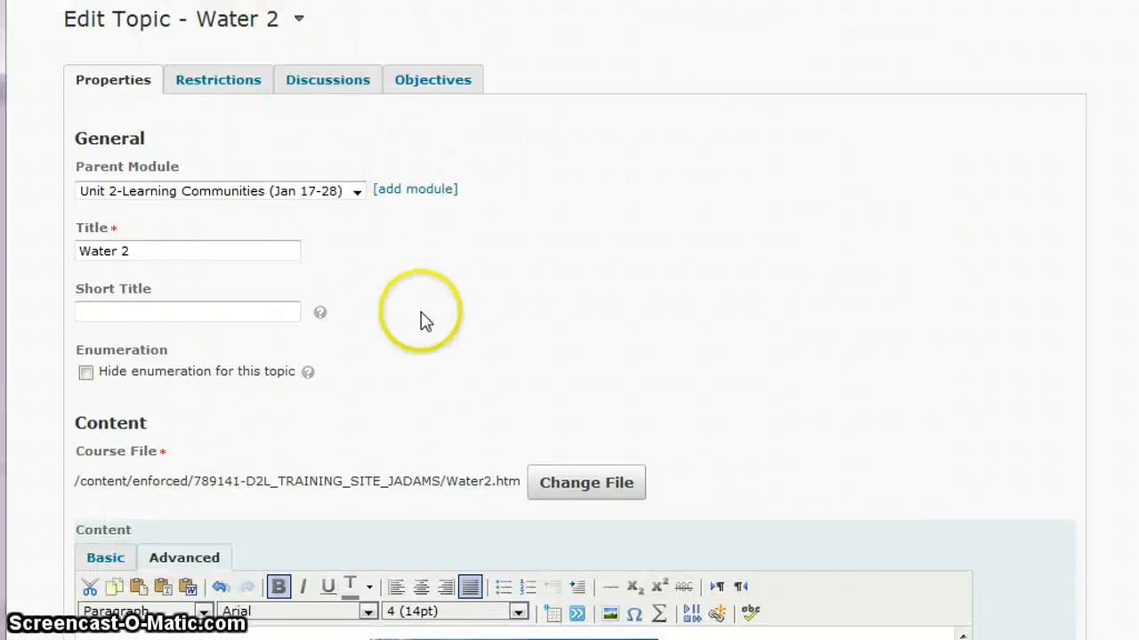
pyautogui.scroll(-4, 480, 389)
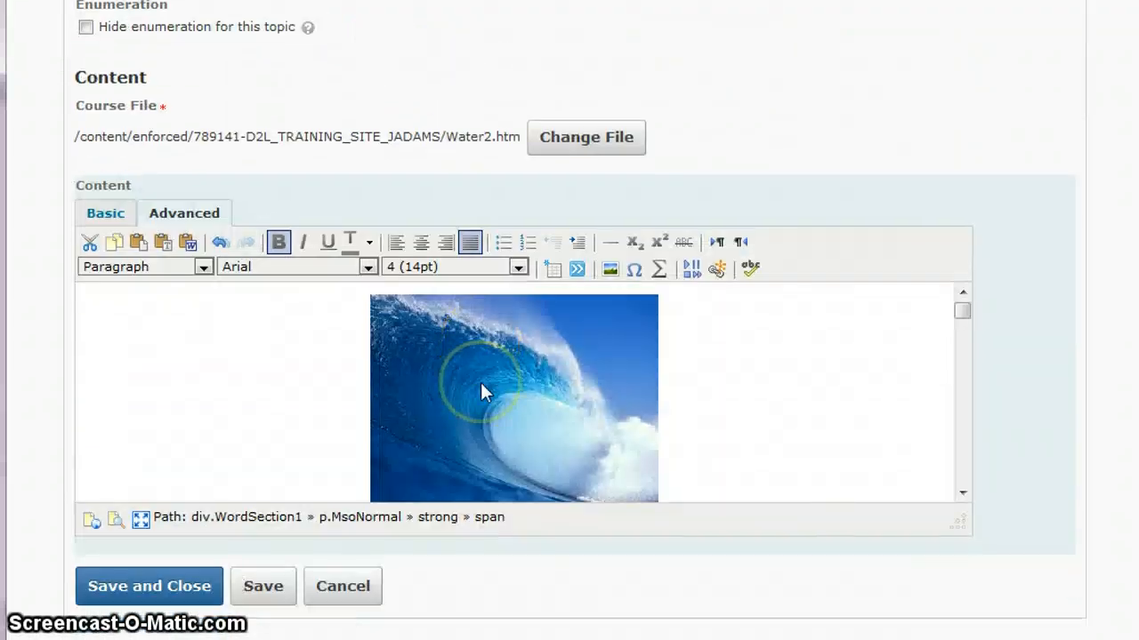
pyautogui.click(124, 591)
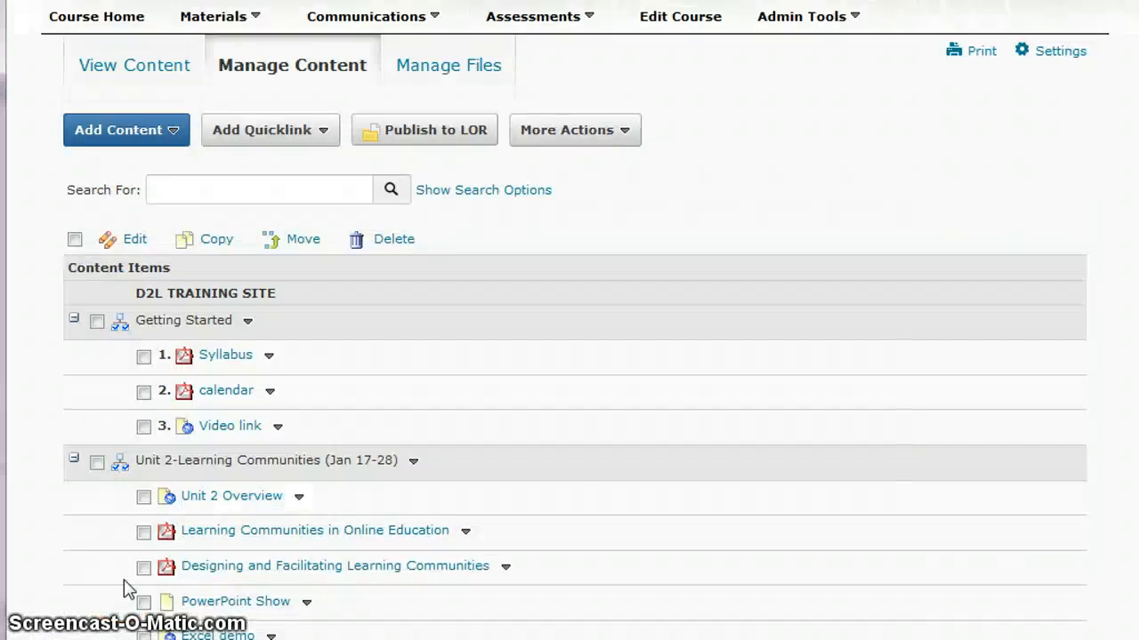
# - Start a new course file topic in the Unit 2-Learning Communities module and title it Water 2
pyautogui.scroll(-2, 294, 453)
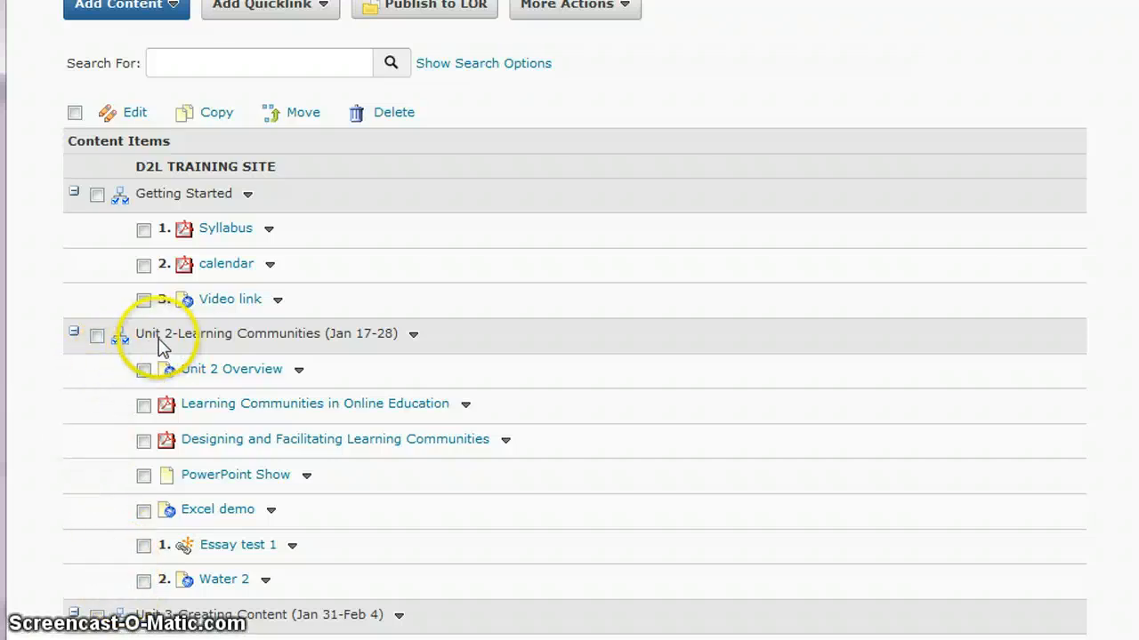
pyautogui.click(414, 337)
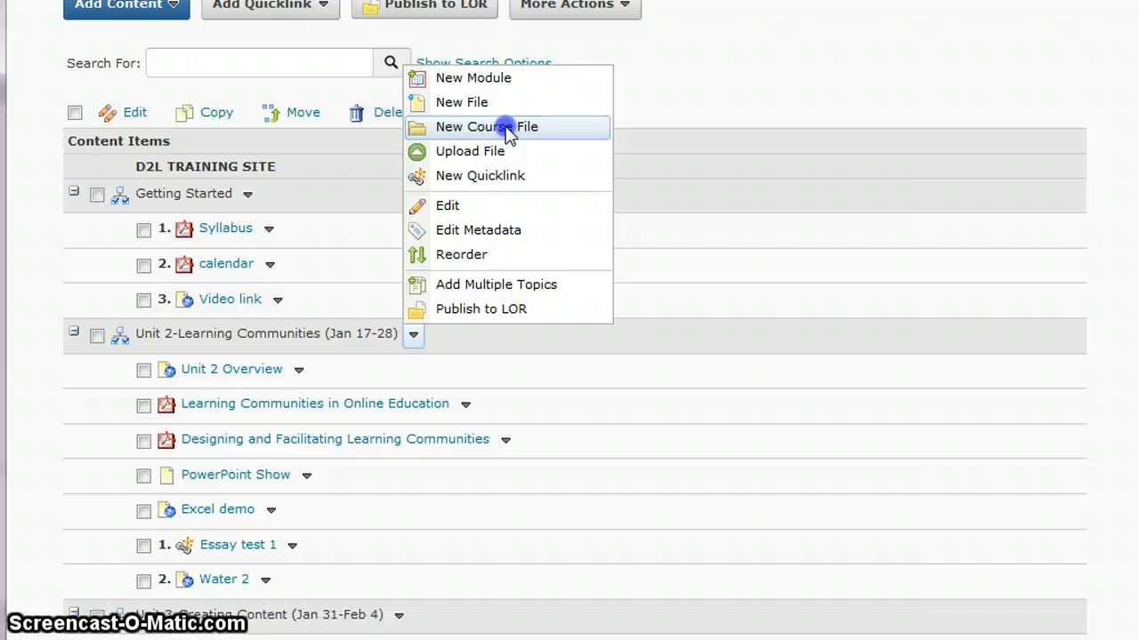
pyautogui.click(509, 129)
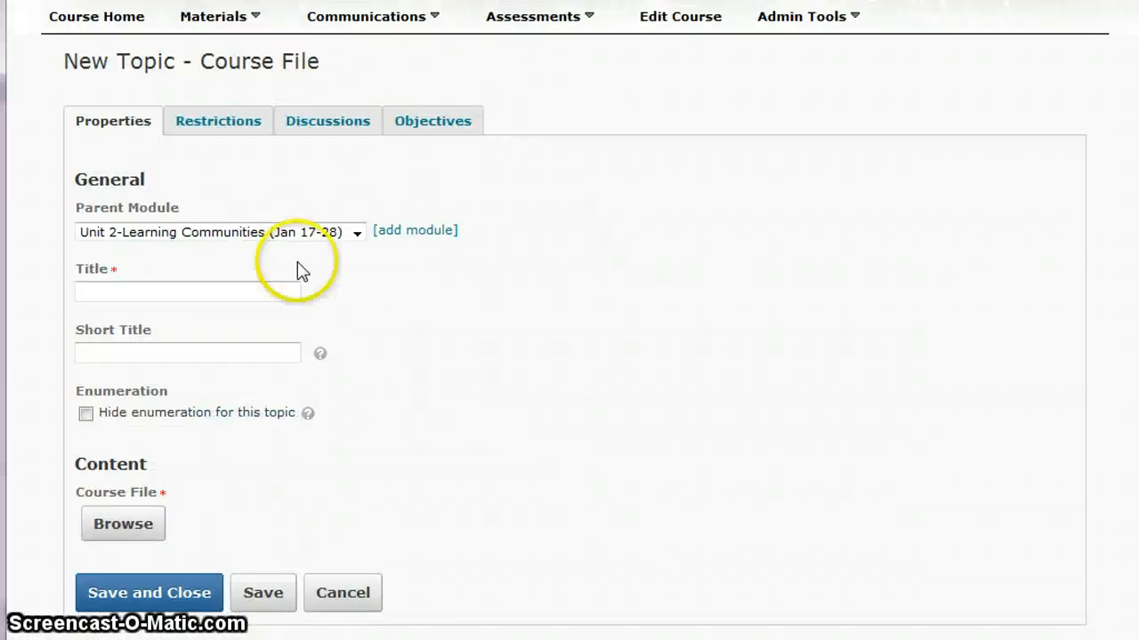
pyautogui.click(134, 289)
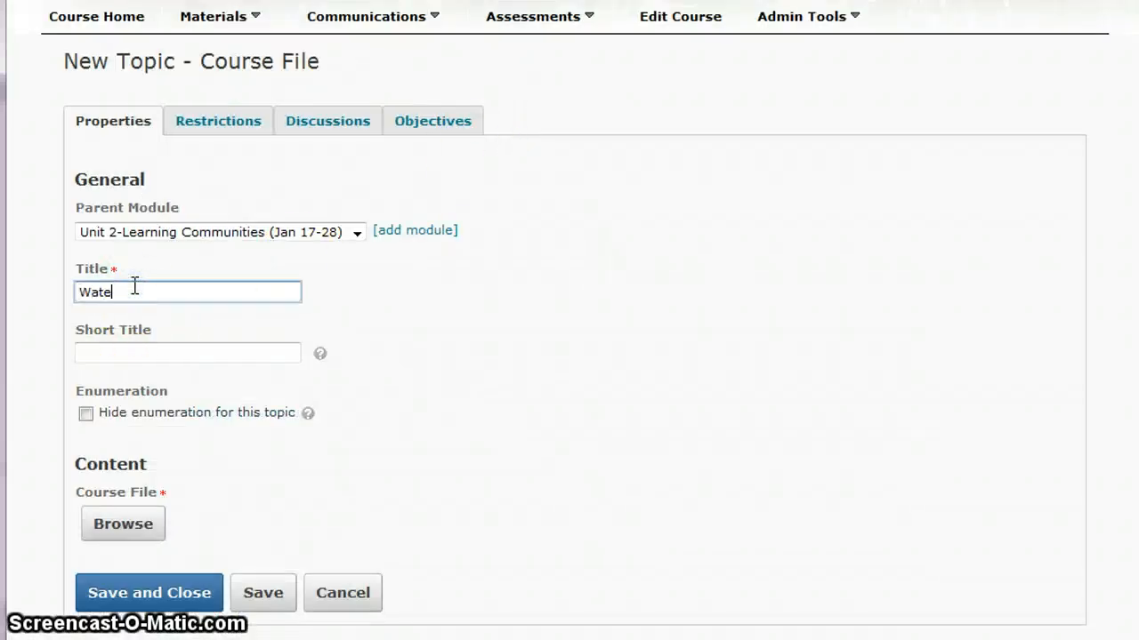
# - Select Water2.htm from the course offering files as the new topic's course file
pyautogui.click(115, 527)
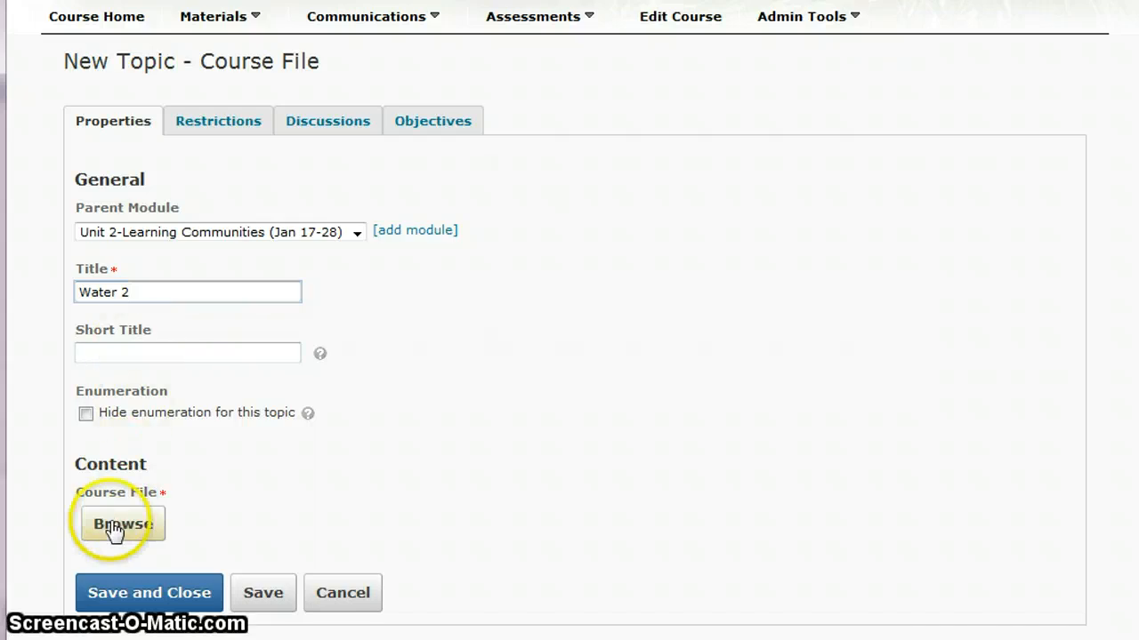
pyautogui.click(116, 527)
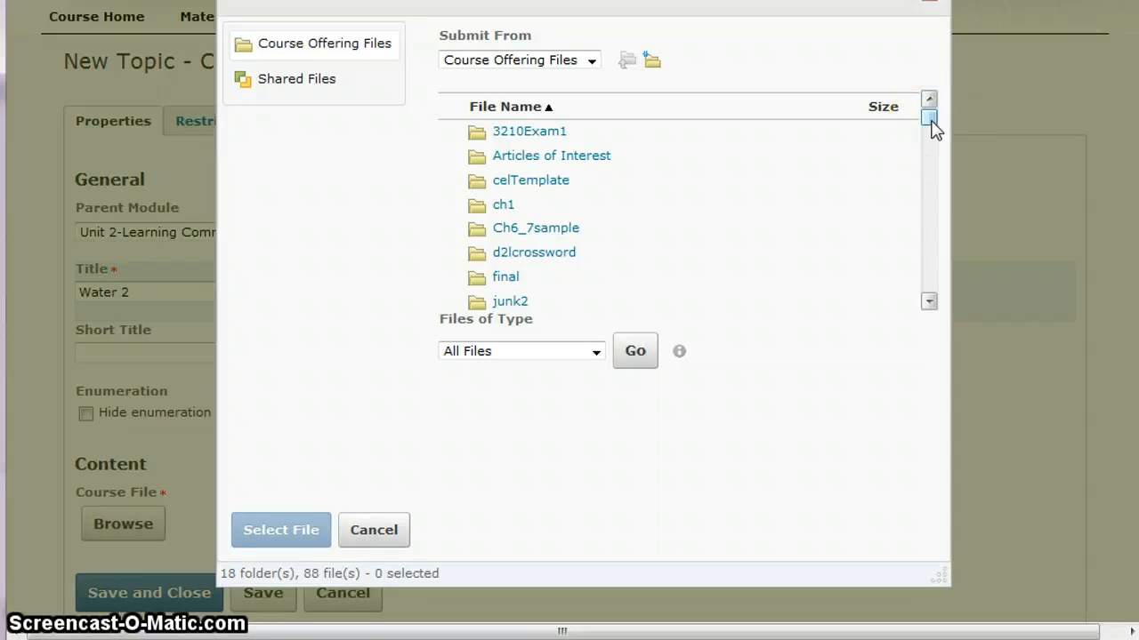
pyautogui.moveTo(932, 127); pyautogui.dragTo(952, 289)
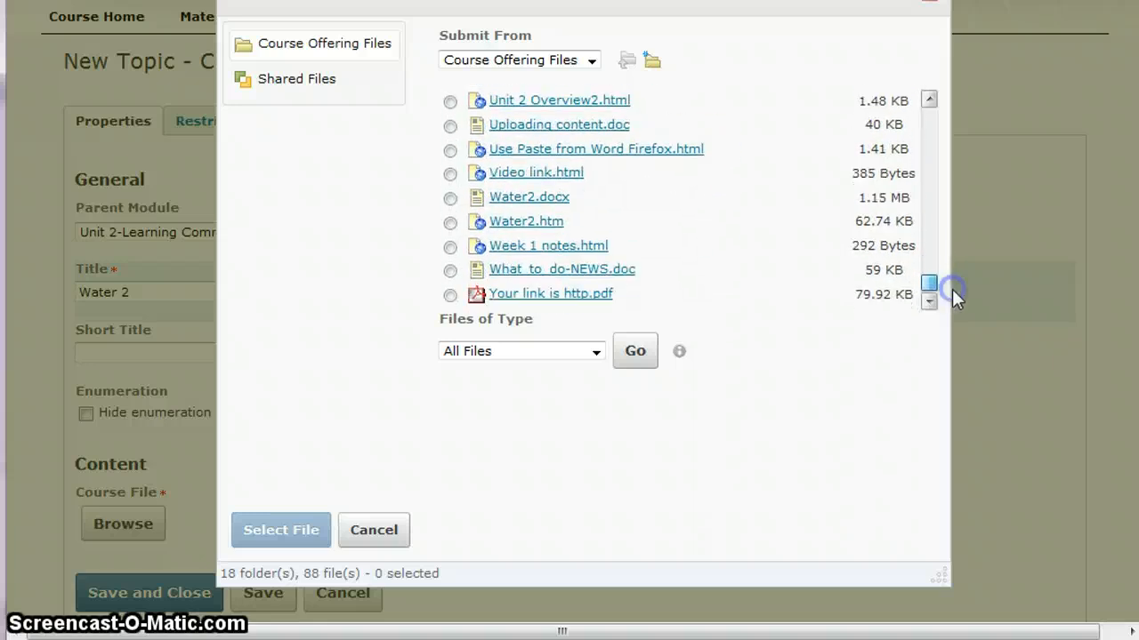
pyautogui.click(451, 223)
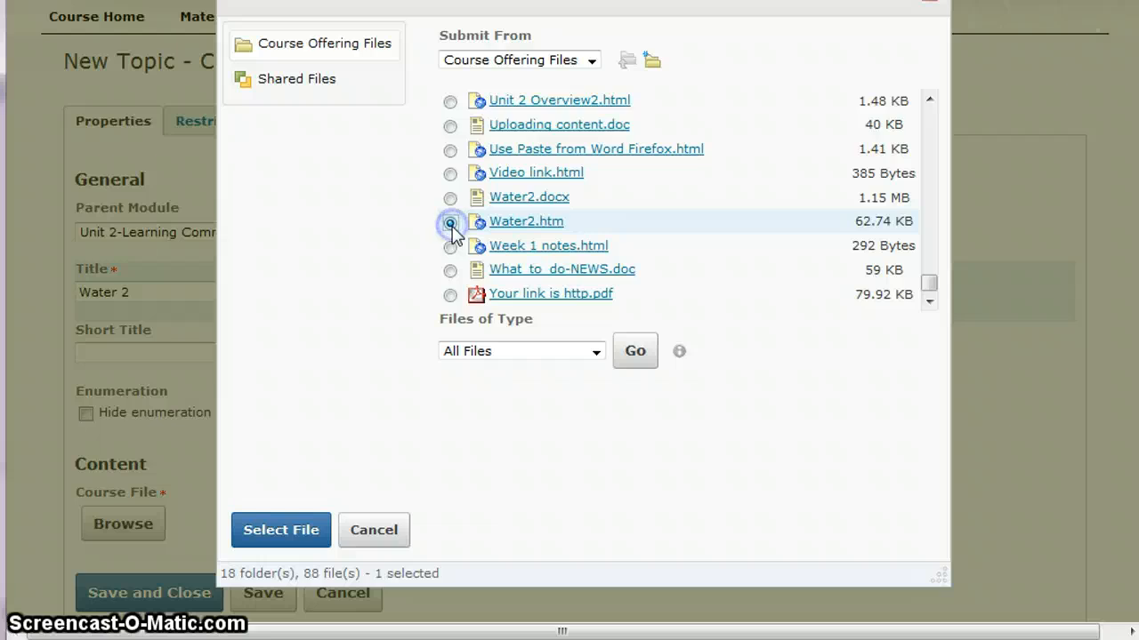
pyautogui.click(279, 530)
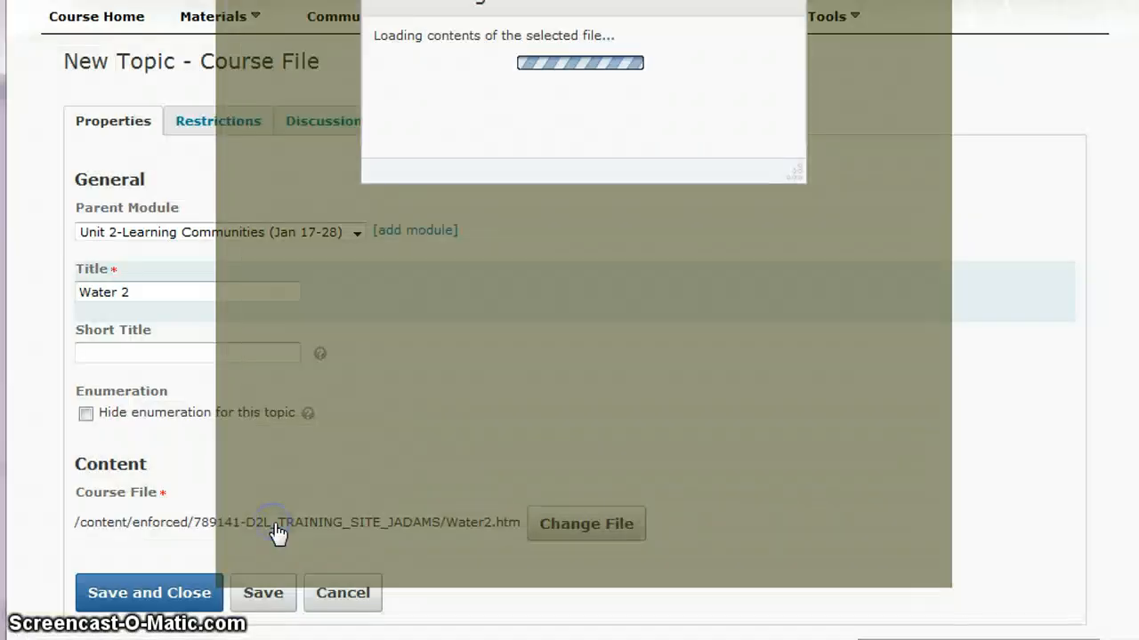
pyautogui.scroll(-4, 827, 364)
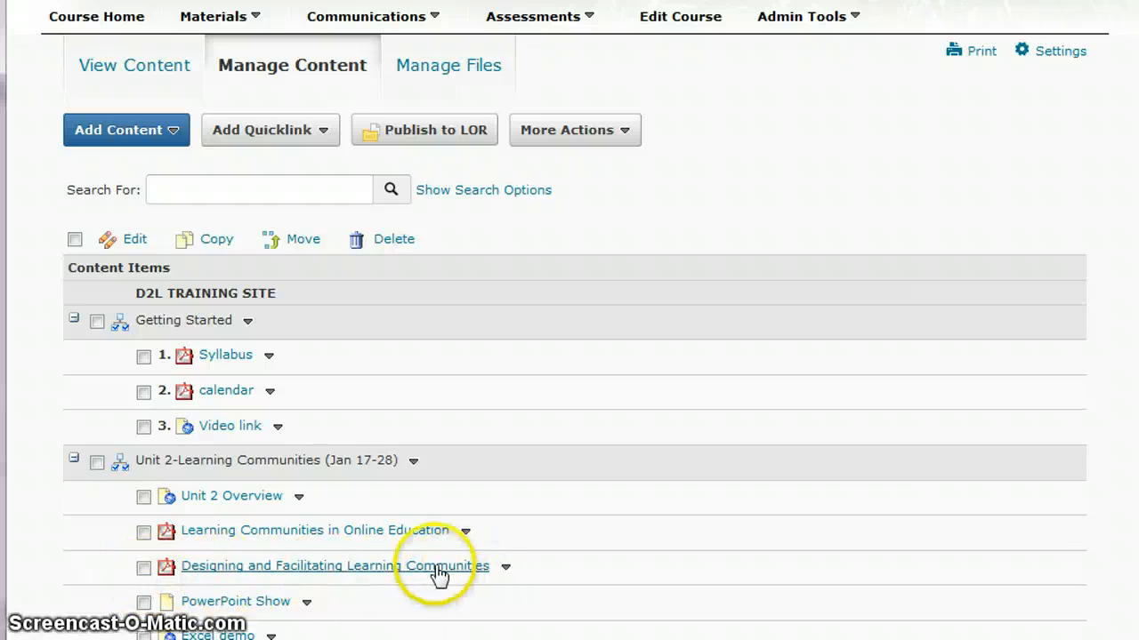
# - Open the Designing and Facilitating Learning Communities topic under Unit 2 for editing
pyautogui.click(504, 569)
pyautogui.click(542, 470)
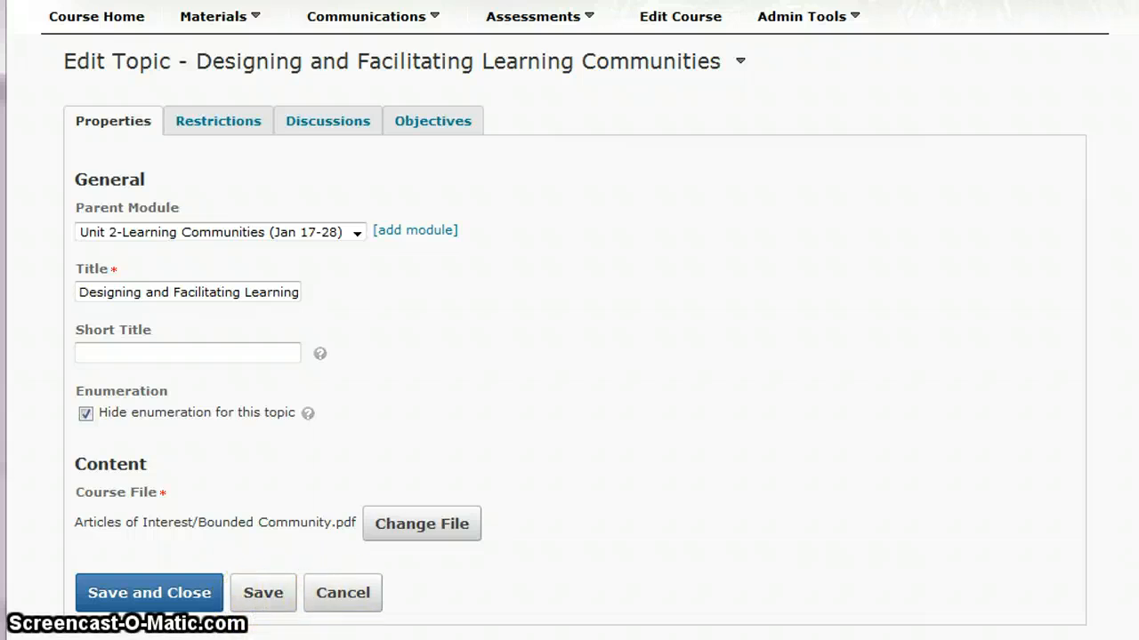
# - Switch to the Word instructions document and review the upload, file replacement and new topic sections through the TIME SAVER note
pyautogui.hotkey('alt', 'Tab')
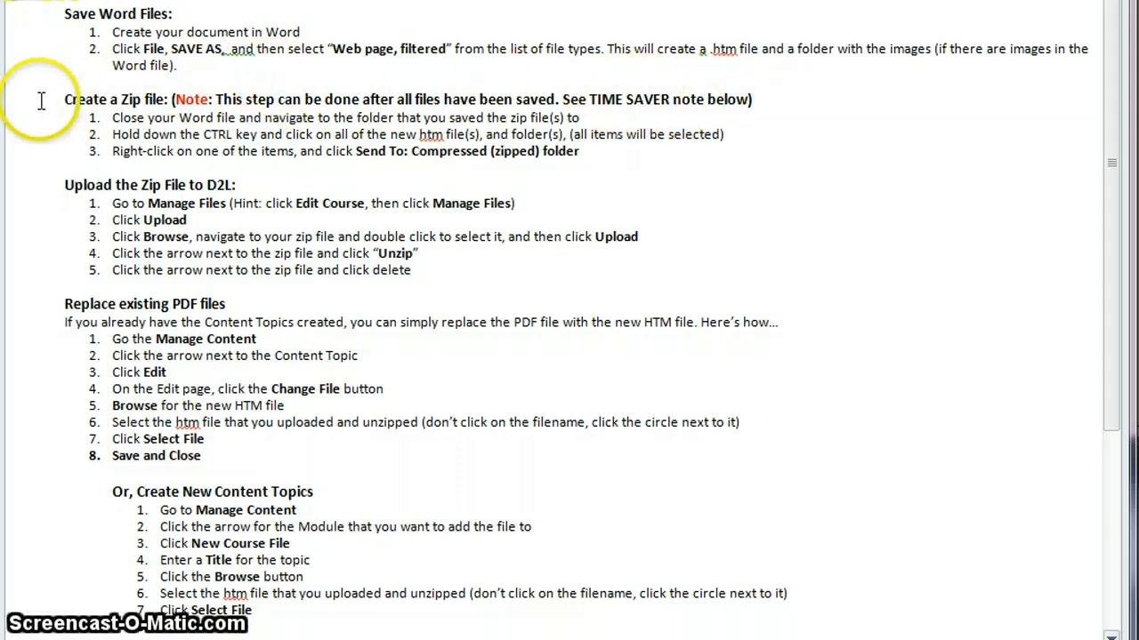
pyautogui.click(62, 184)
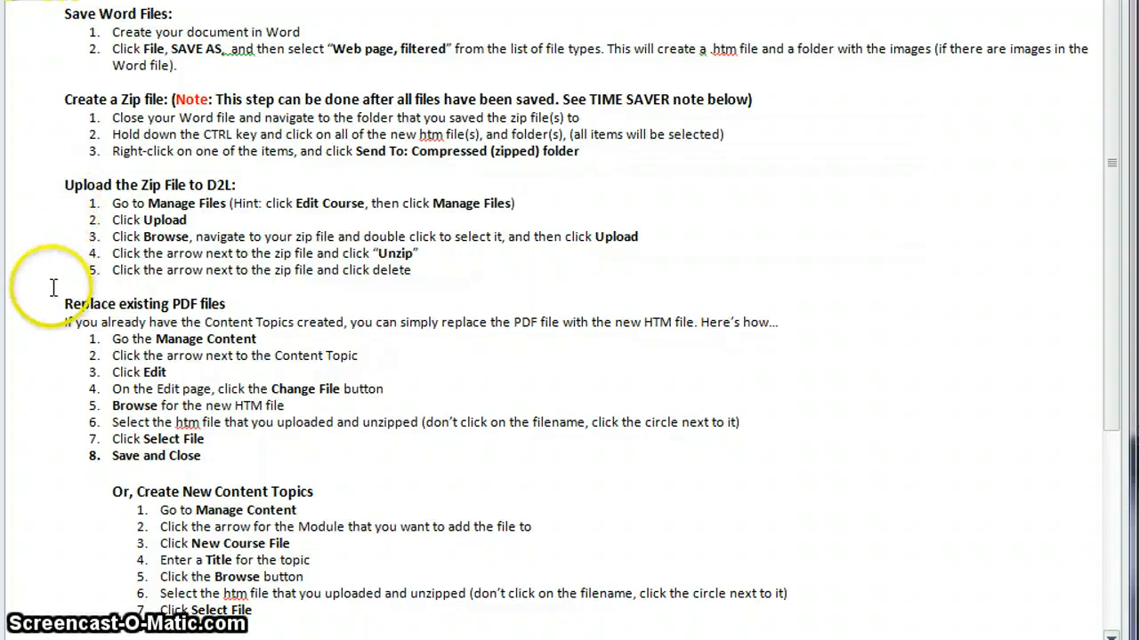
pyautogui.scroll(-2, 54, 298)
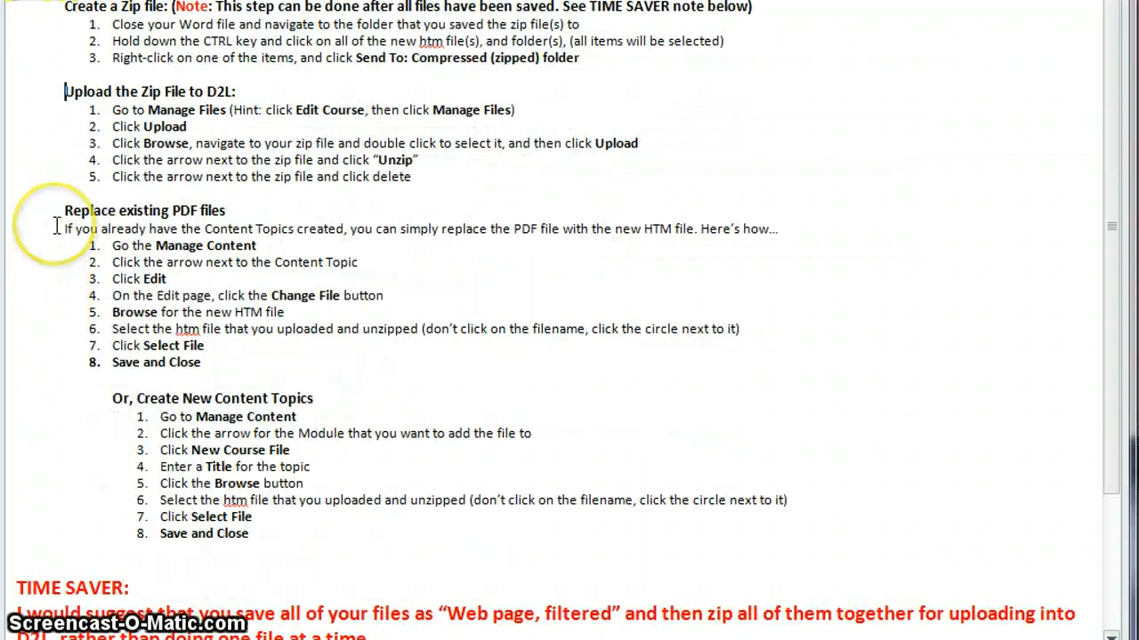
pyautogui.scroll(-4, 56, 231)
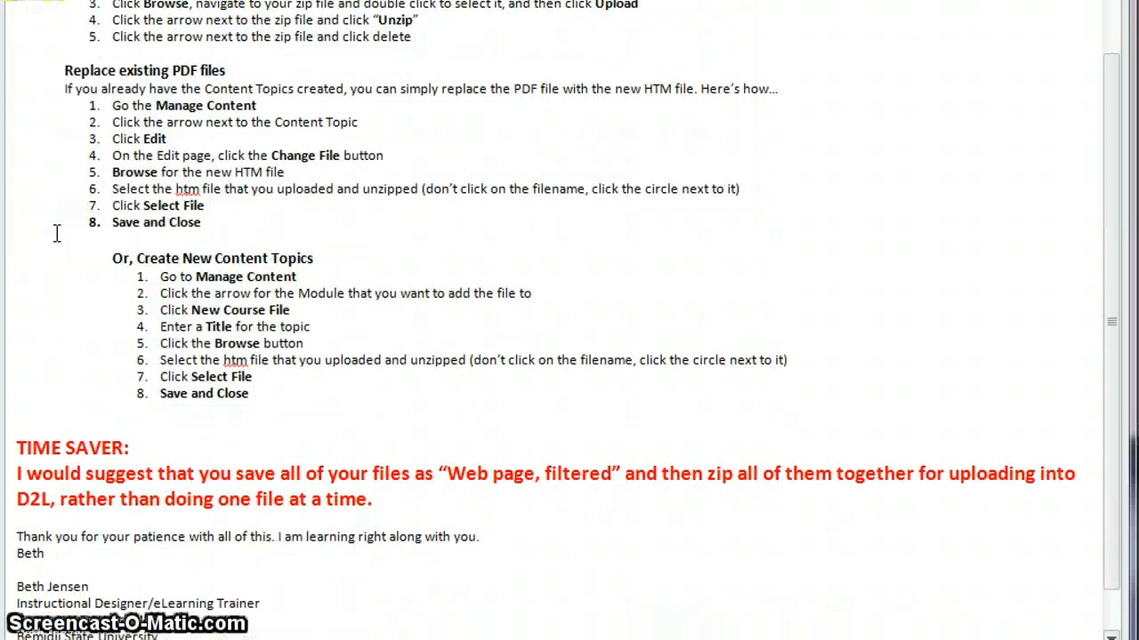